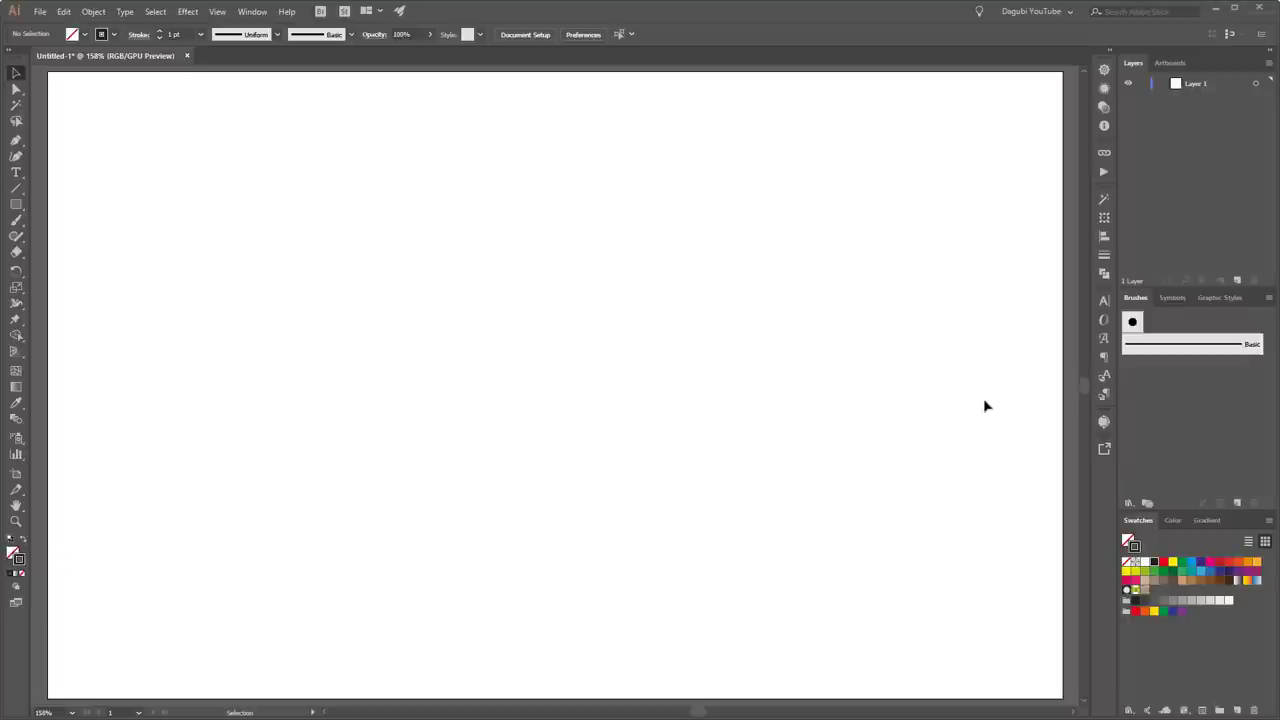
# Load the branches and splashes library and paint a curving brown twig from upper right to lower left.
pyautogui.click(1130, 503)
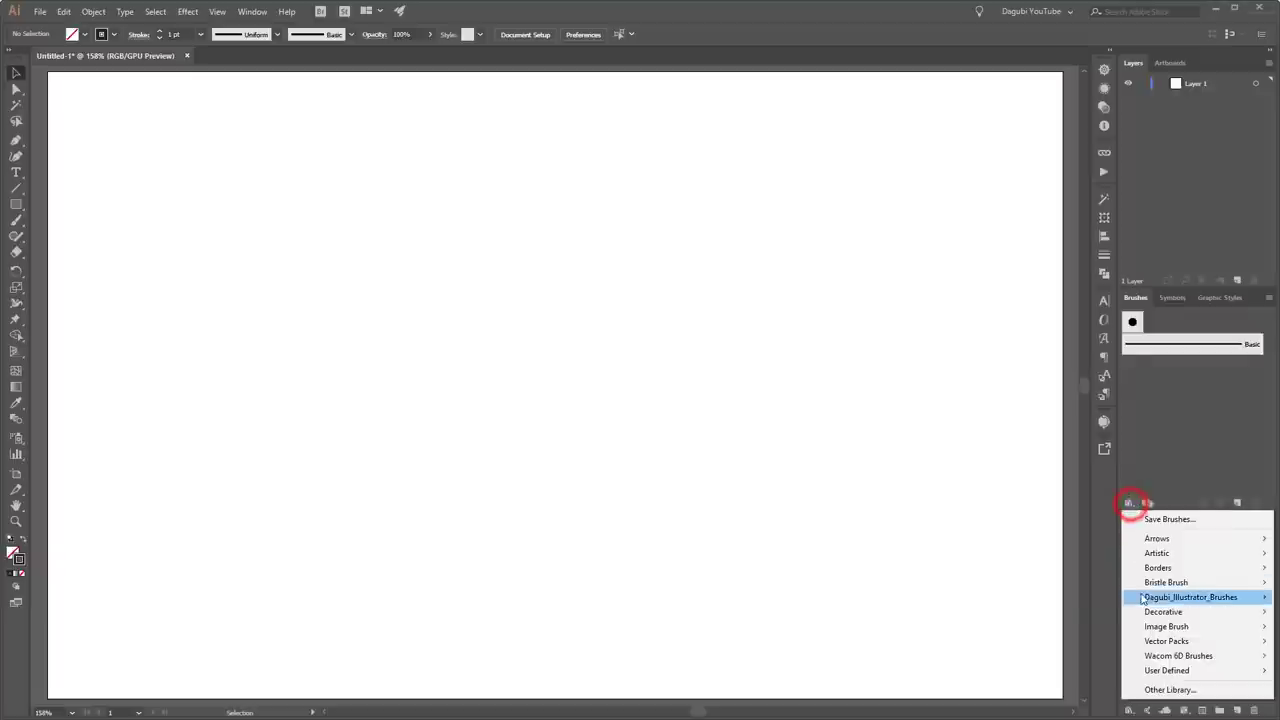
pyautogui.moveTo(1190, 597)
pyautogui.click(850, 491)
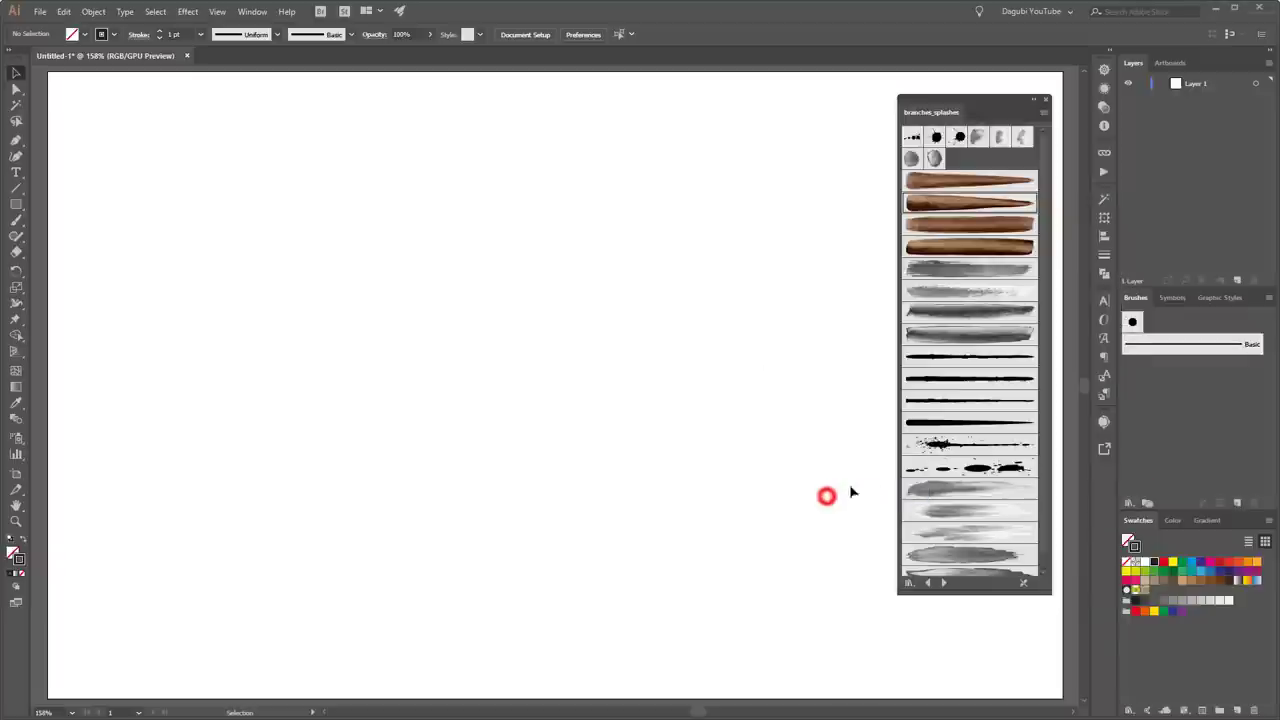
pyautogui.click(968, 202)
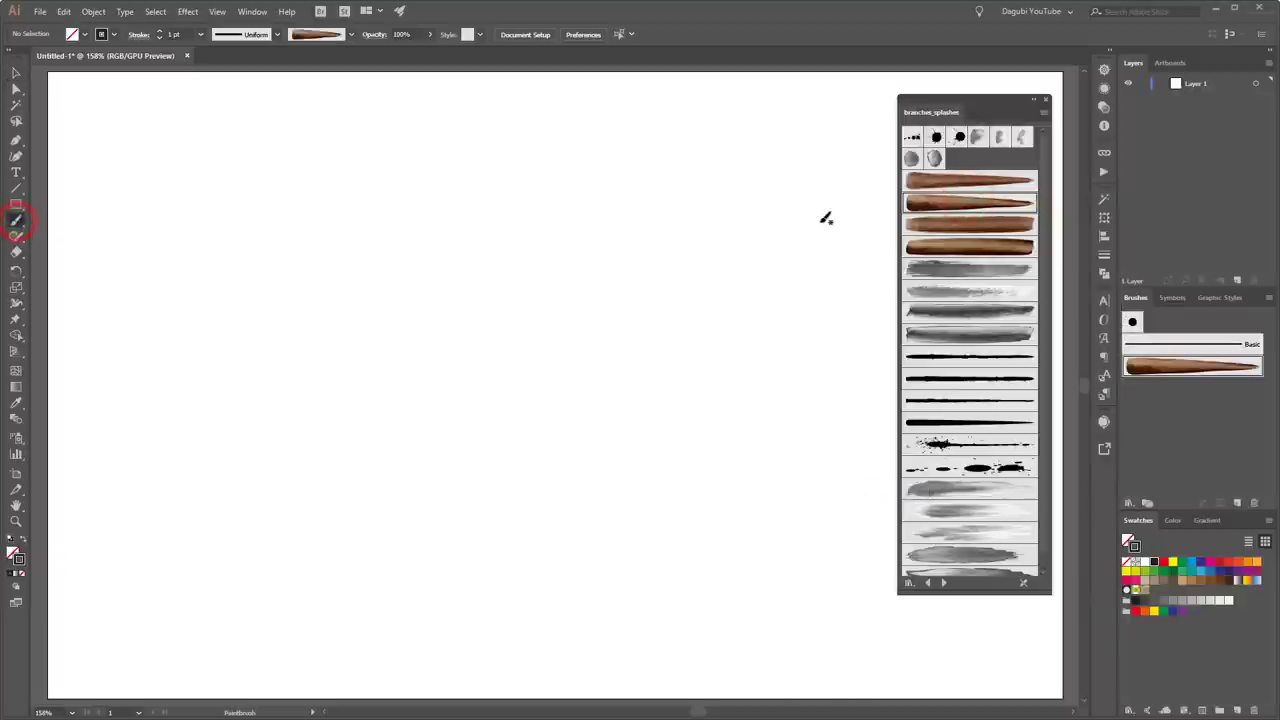
pyautogui.moveTo(830, 215); pyautogui.dragTo(314, 518)
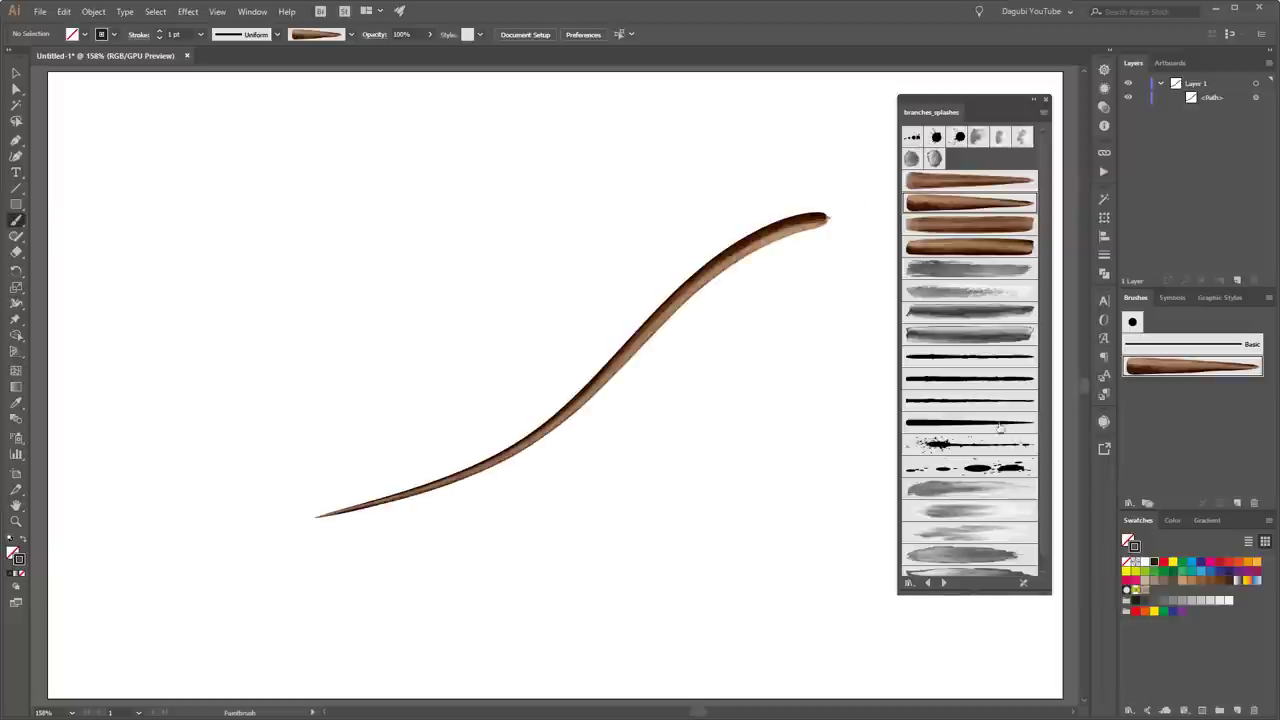
# Set the twig brush to Flip Across with Tints and Shades colorization, applied to existing strokes.
pyautogui.keyDown('ctrl'); pyautogui.click(688, 289); pyautogui.keyUp('ctrl')
pyautogui.doubleClick(1190, 366)
pyautogui.click(1026, 452)
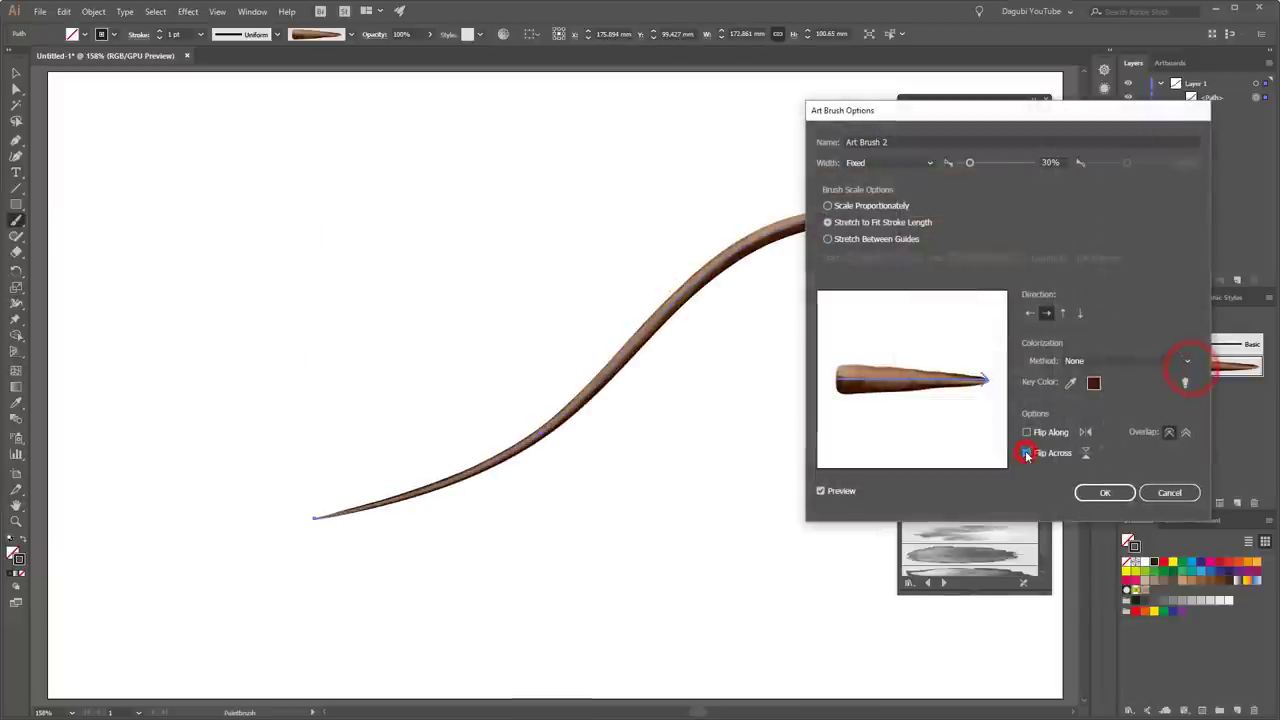
pyautogui.click(1113, 360)
pyautogui.click(1108, 404)
pyautogui.click(1105, 492)
pyautogui.press('Return')
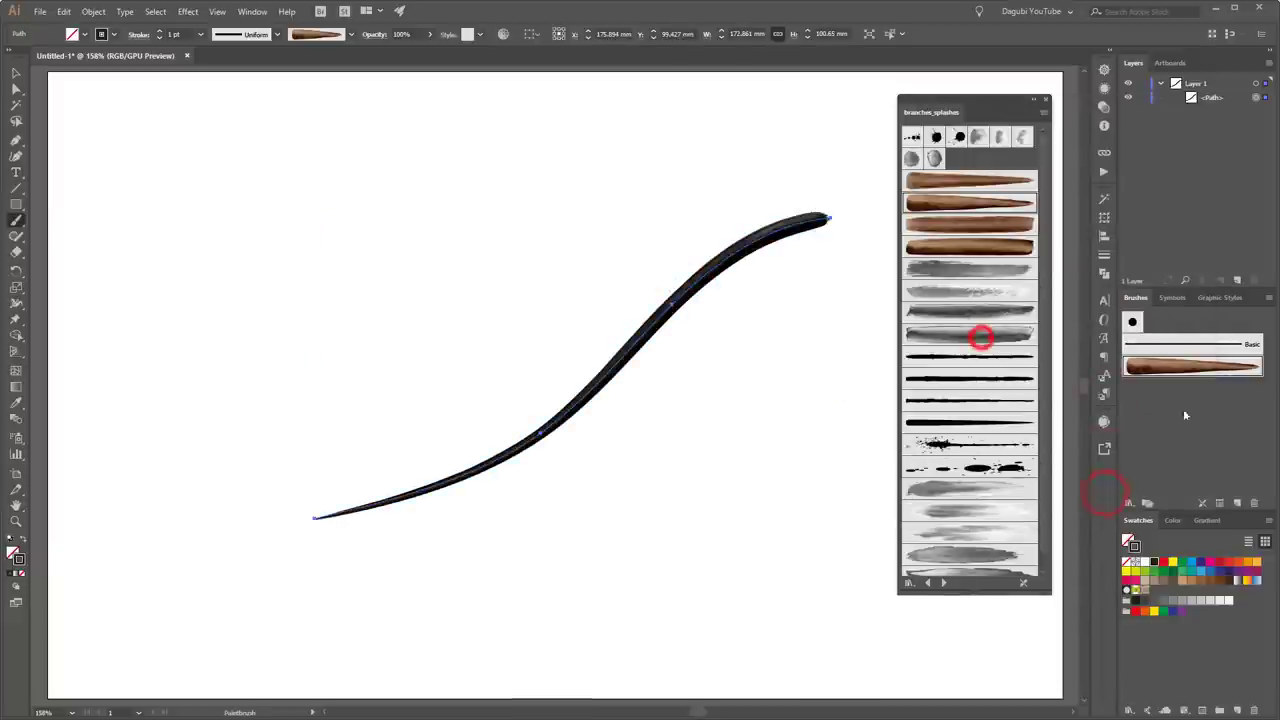
# Color the twig stroke brown and set its weight to 0.75 pt.
pyautogui.click(1191, 580)
pyautogui.click(872, 352)
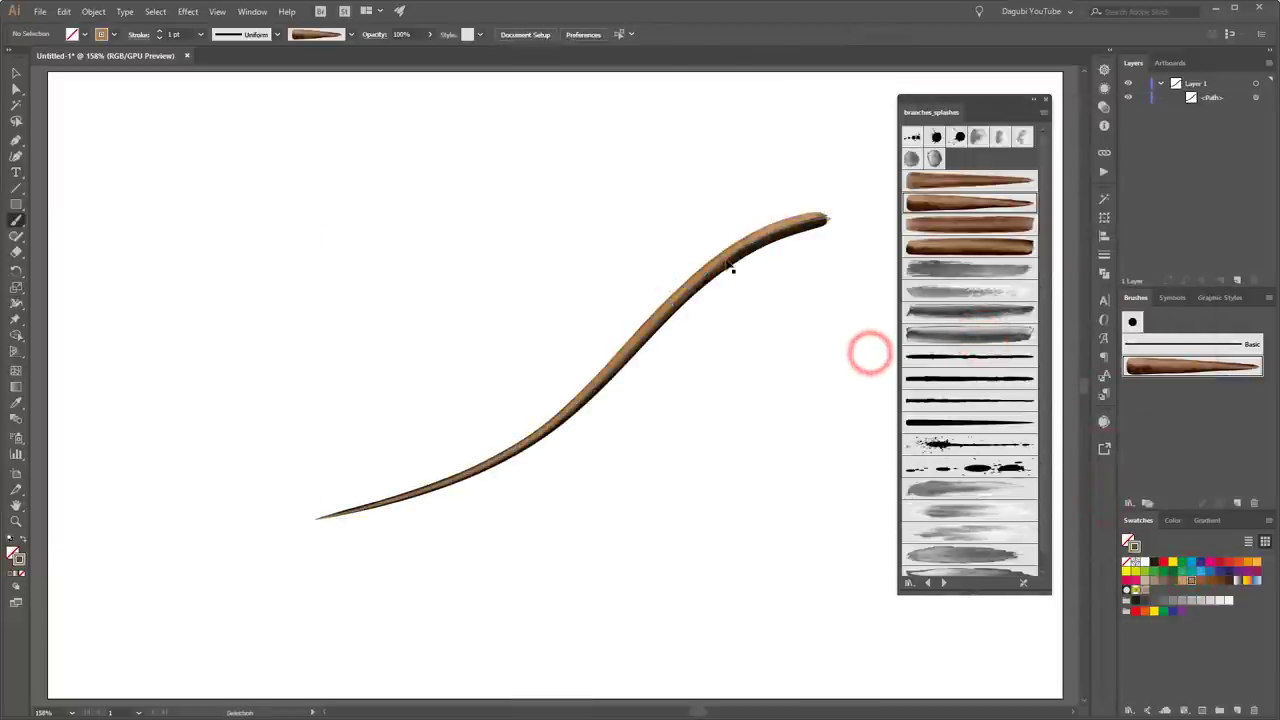
pyautogui.keyDown('ctrl'); pyautogui.click(726, 260); pyautogui.keyUp('ctrl')
pyautogui.click(159, 38)
pyautogui.click(362, 130)
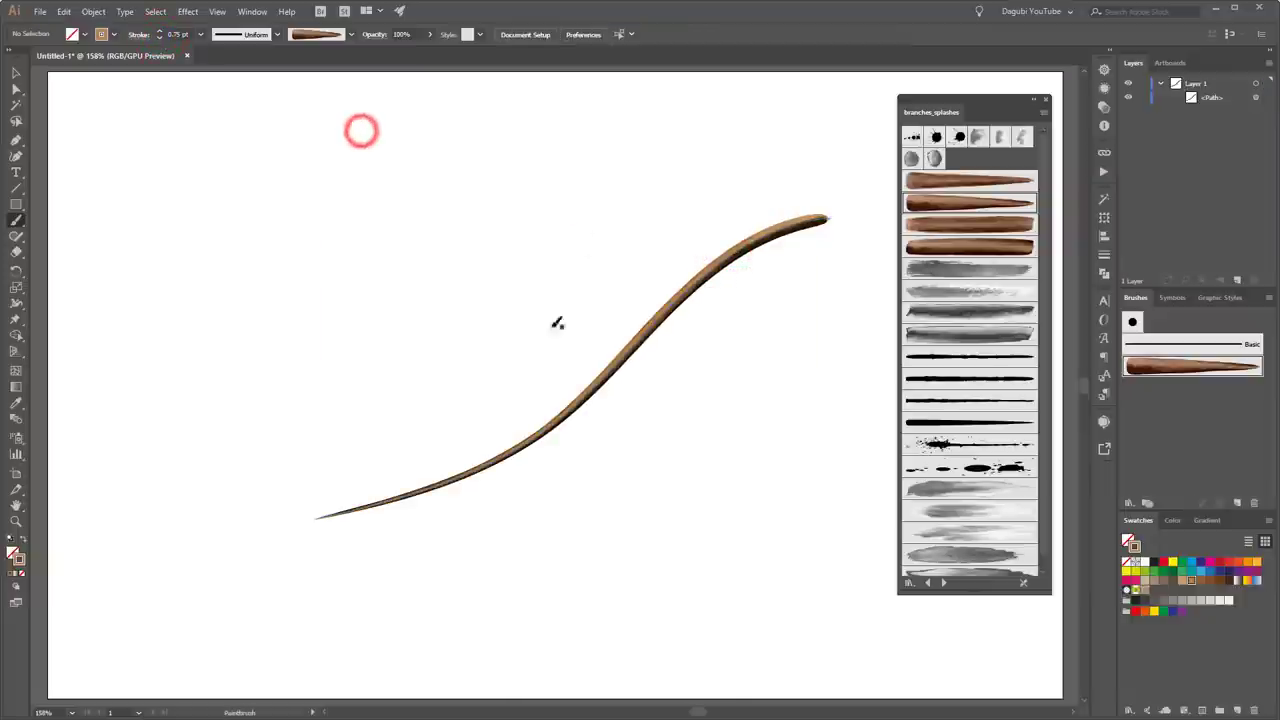
# Paint two side branches, one downward and one to the left, at 0.5 pt stroke weight.
pyautogui.moveTo(649, 347)
pyautogui.mouseDown()
pyautogui.moveTo(623, 500)
pyautogui.moveTo(551, 575)
pyautogui.mouseUp()
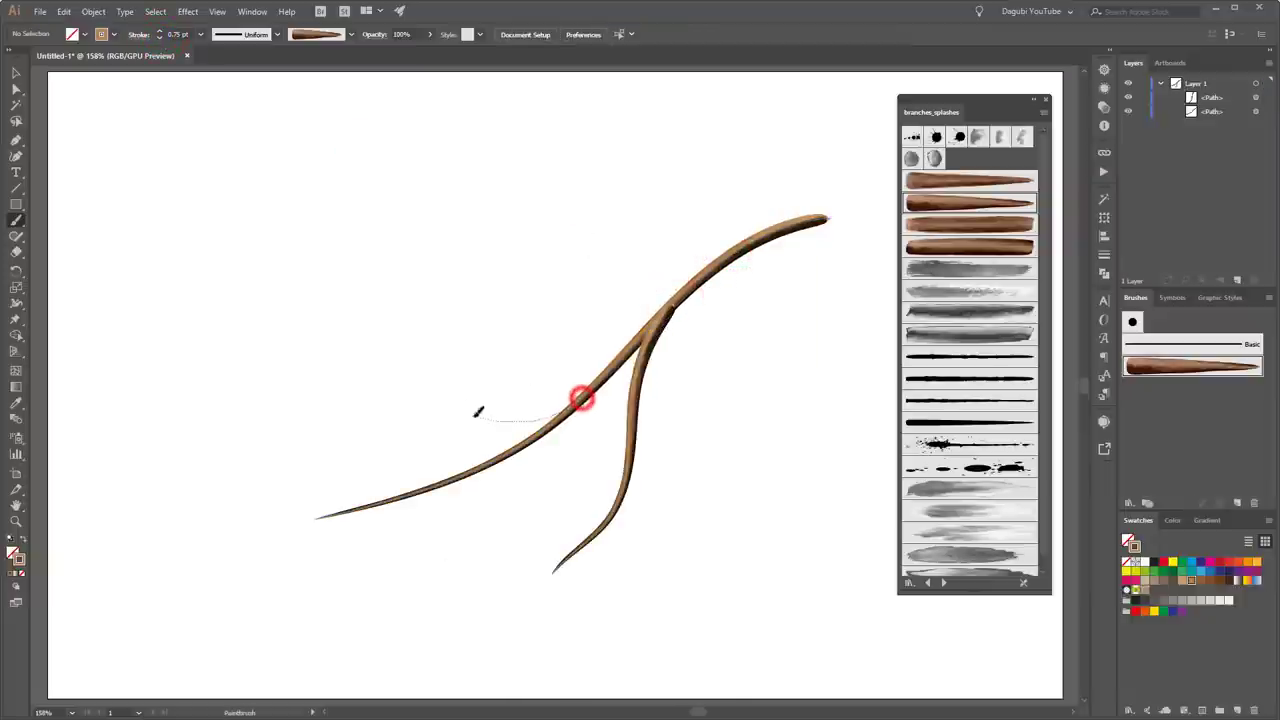
pyautogui.moveTo(477, 414); pyautogui.dragTo(322, 411)
pyautogui.keyDown('ctrl'); pyautogui.click(420, 405); pyautogui.keyUp('ctrl')
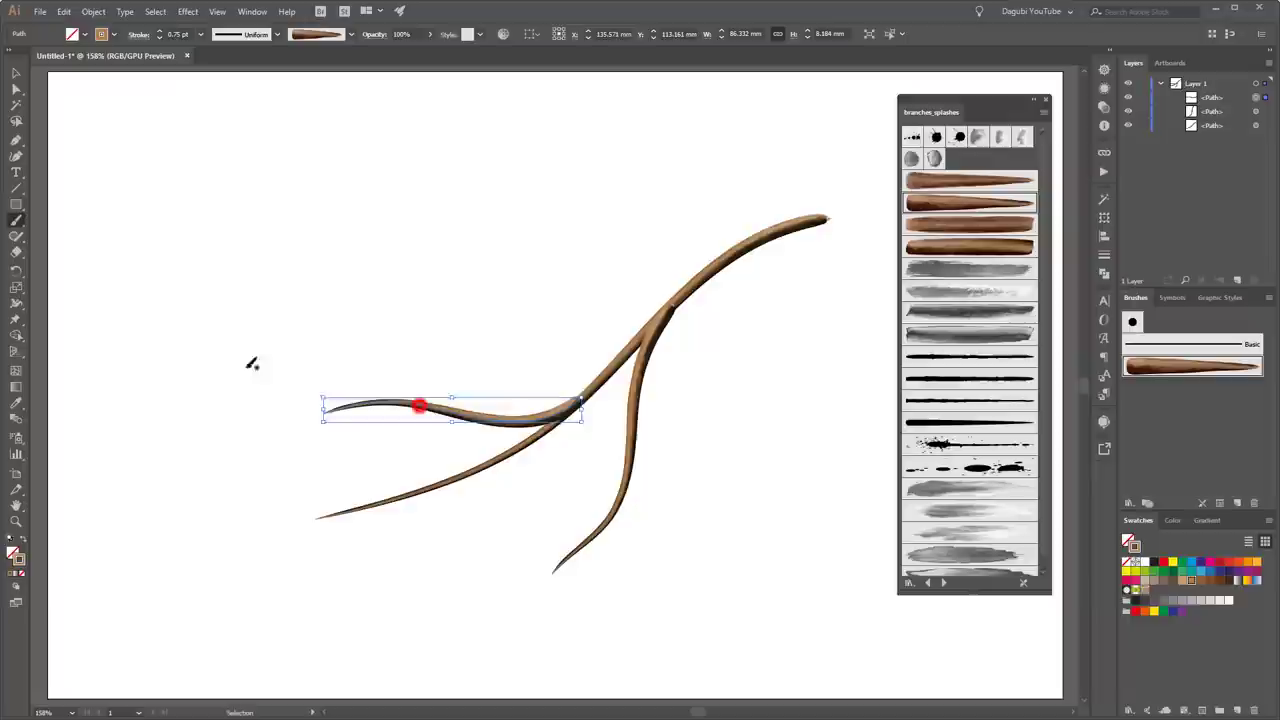
pyautogui.click(159, 38)
pyautogui.click(366, 229)
# Reshape the side branches with Direct Selection, dragging a point to kink the lower branch.
pyautogui.press('v')
pyautogui.click(510, 424)
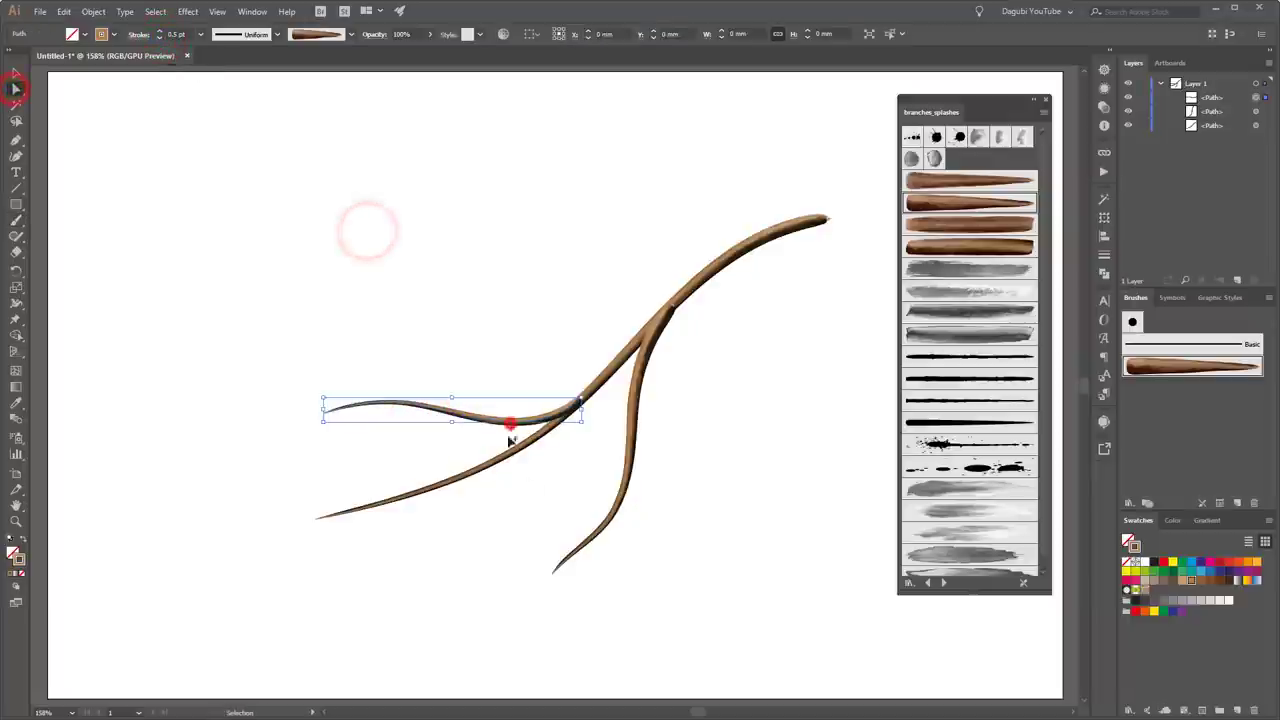
pyautogui.press('a')
pyautogui.click(400, 413)
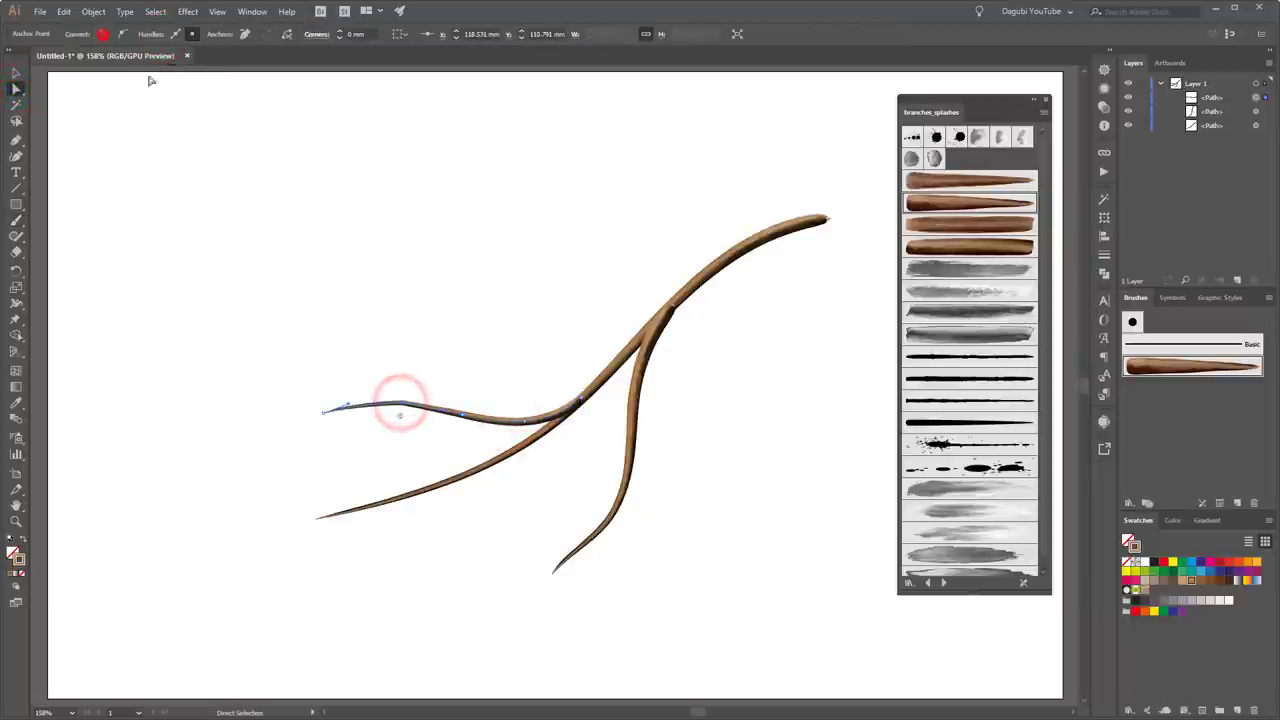
pyautogui.click(449, 231)
pyautogui.click(486, 463)
pyautogui.click(625, 484)
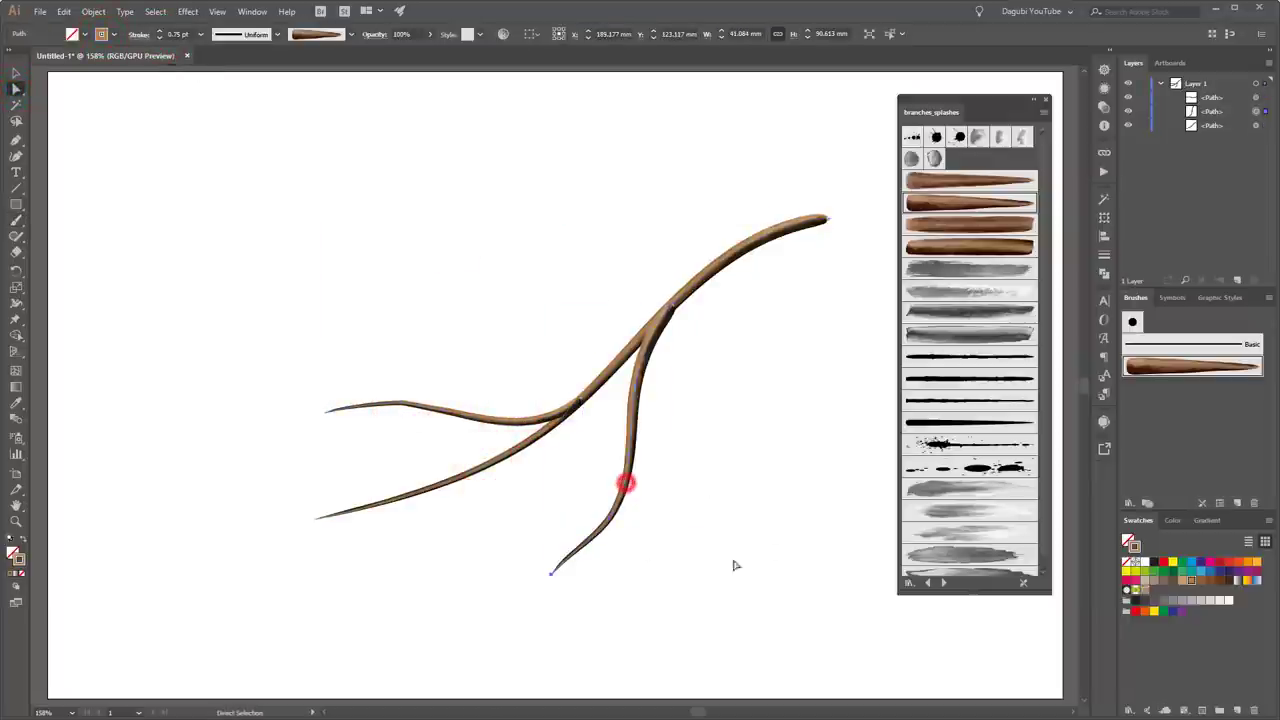
pyautogui.moveTo(624, 485); pyautogui.dragTo(608, 519)
pyautogui.click(470, 225)
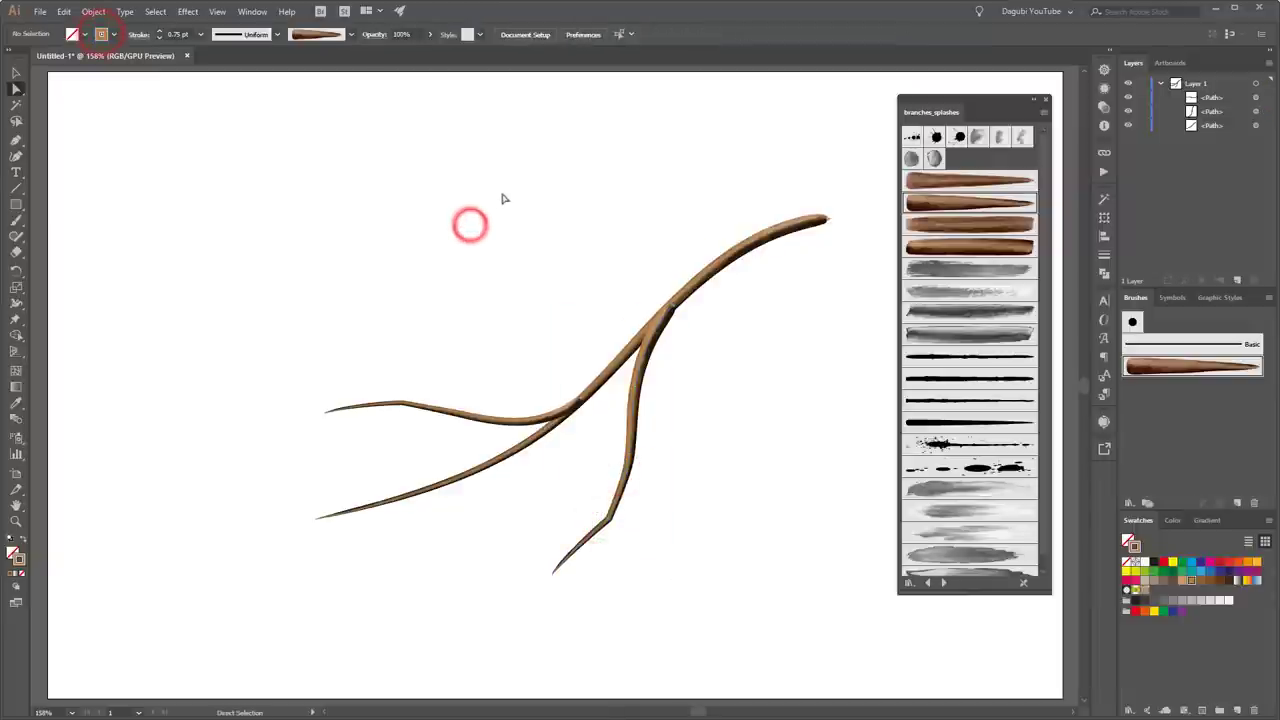
# Load the Birch Autumn 01 leaf brush library and move the three branches up and left.
pyautogui.click(908, 586)
pyautogui.moveTo(970, 657)
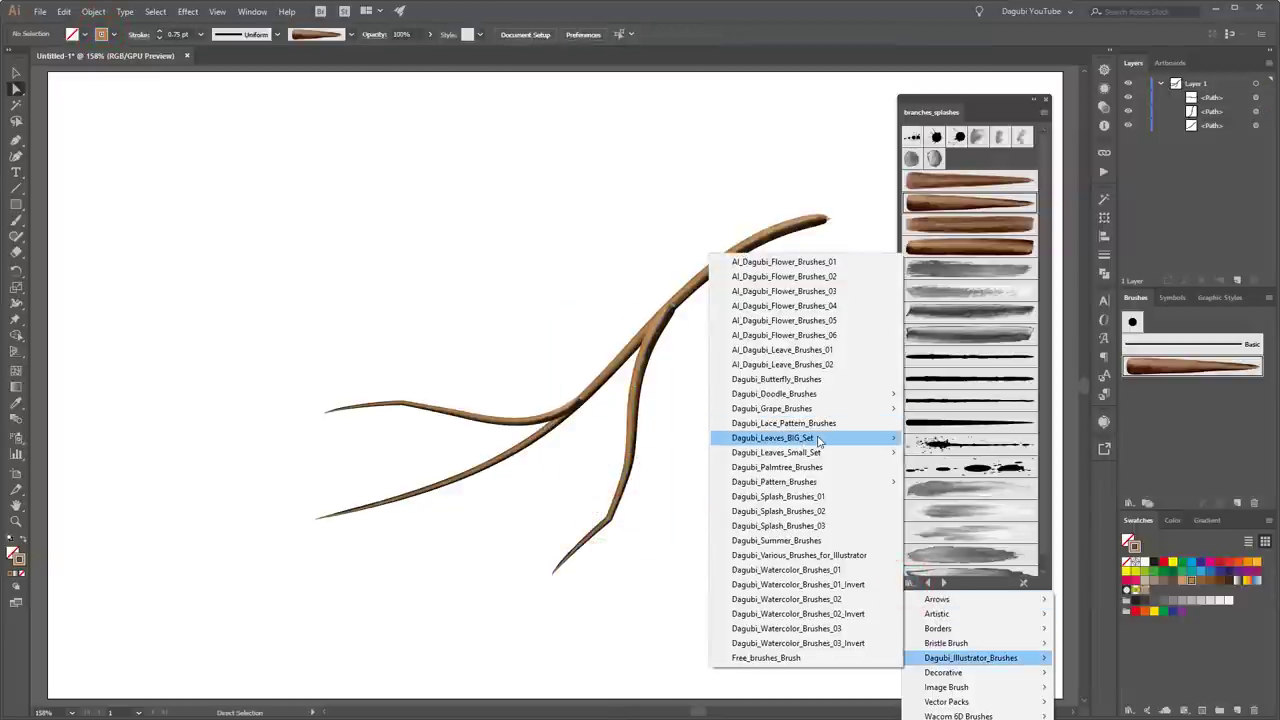
pyautogui.moveTo(772, 438)
pyautogui.click(499, 440)
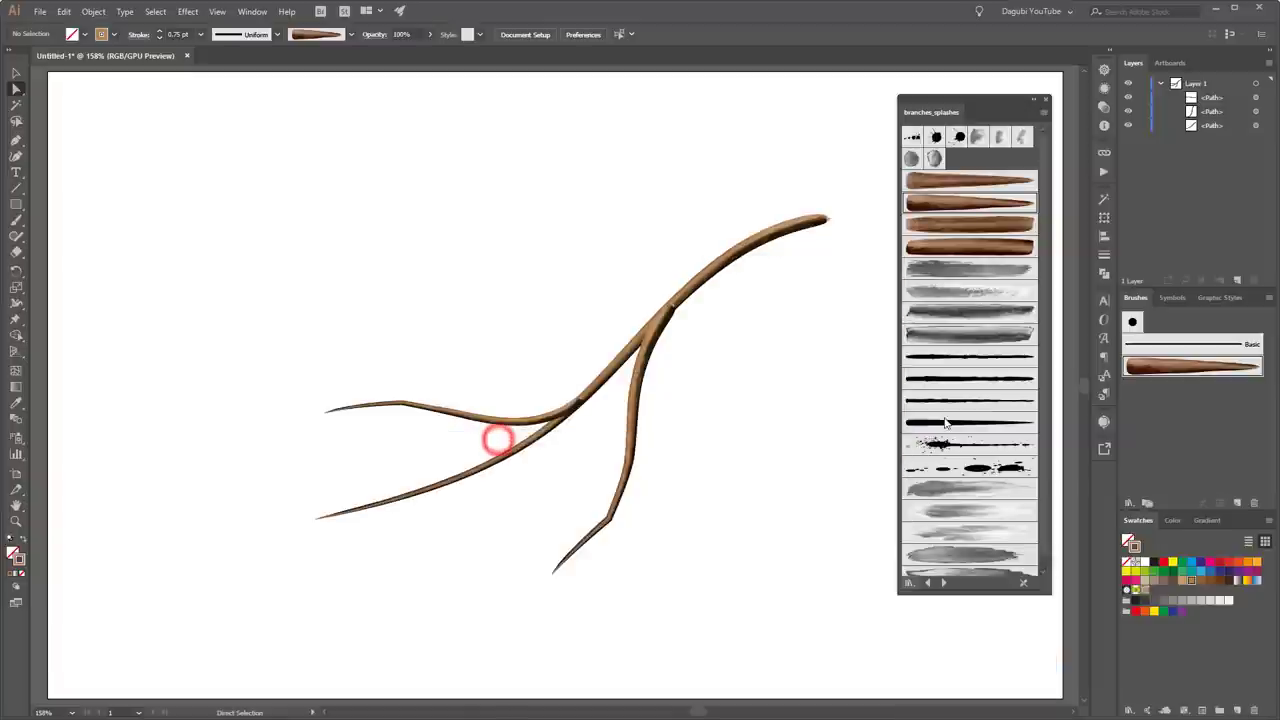
pyautogui.click(1256, 83)
pyautogui.moveTo(714, 270); pyautogui.dragTo(702, 216)
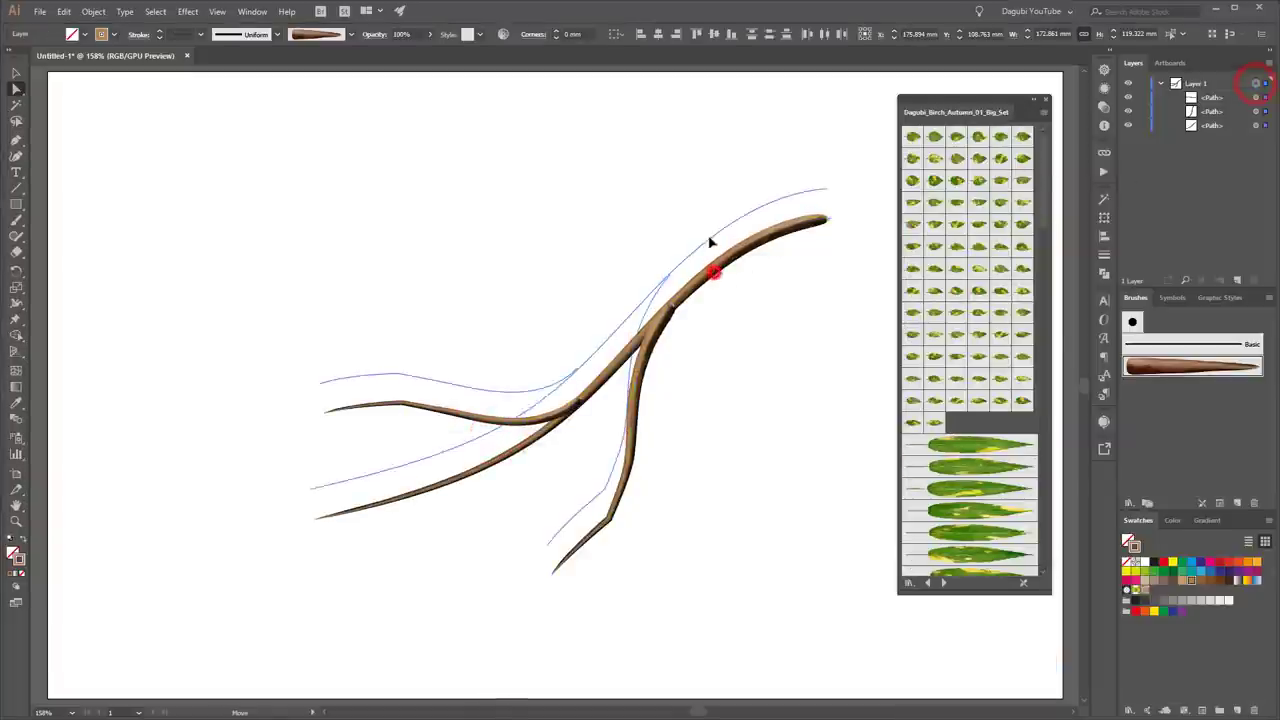
pyautogui.click(783, 310)
# Paint two green birch leaves from the branch, one hanging from the fork.
pyautogui.press('b')
pyautogui.click(967, 445)
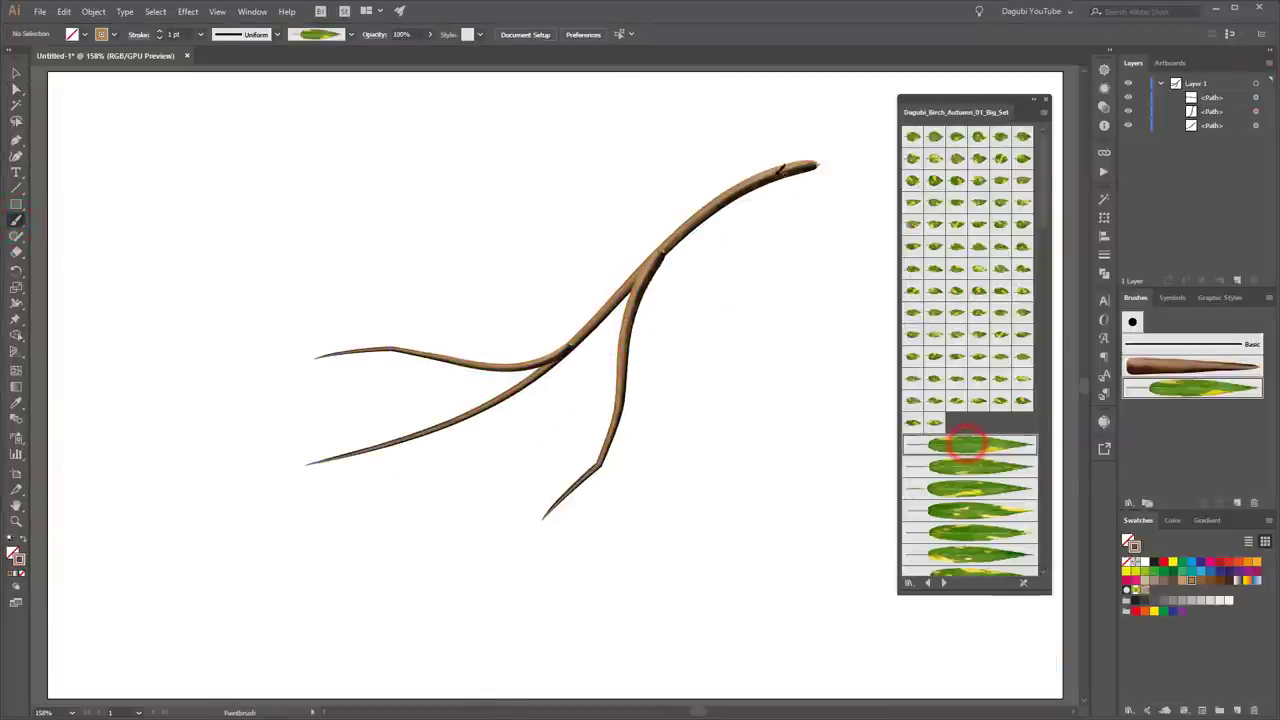
pyautogui.moveTo(768, 168); pyautogui.dragTo(738, 322)
pyautogui.scroll(-2, 970, 450)
pyautogui.click(1010, 388)
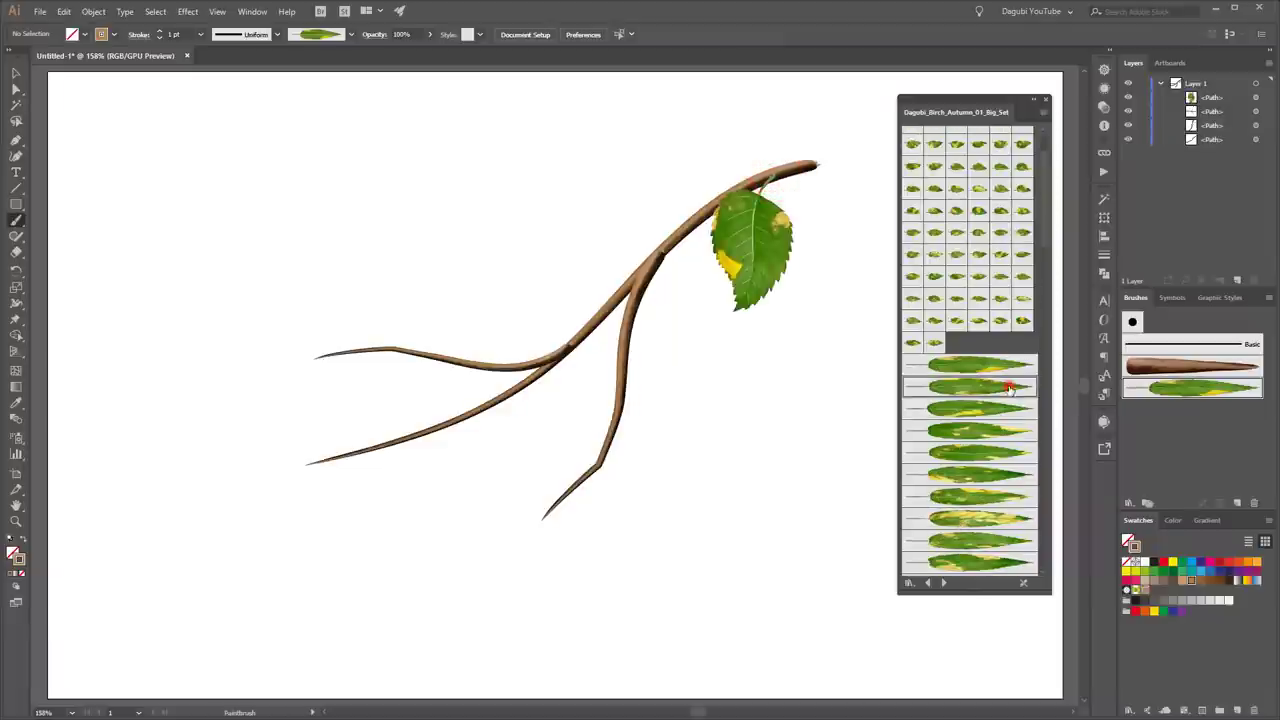
pyautogui.moveTo(660, 325); pyautogui.dragTo(686, 406)
# Select and check the lower branch and lower leaf with Direct Selection, then deselect.
pyautogui.press('a')
pyautogui.click(615, 420)
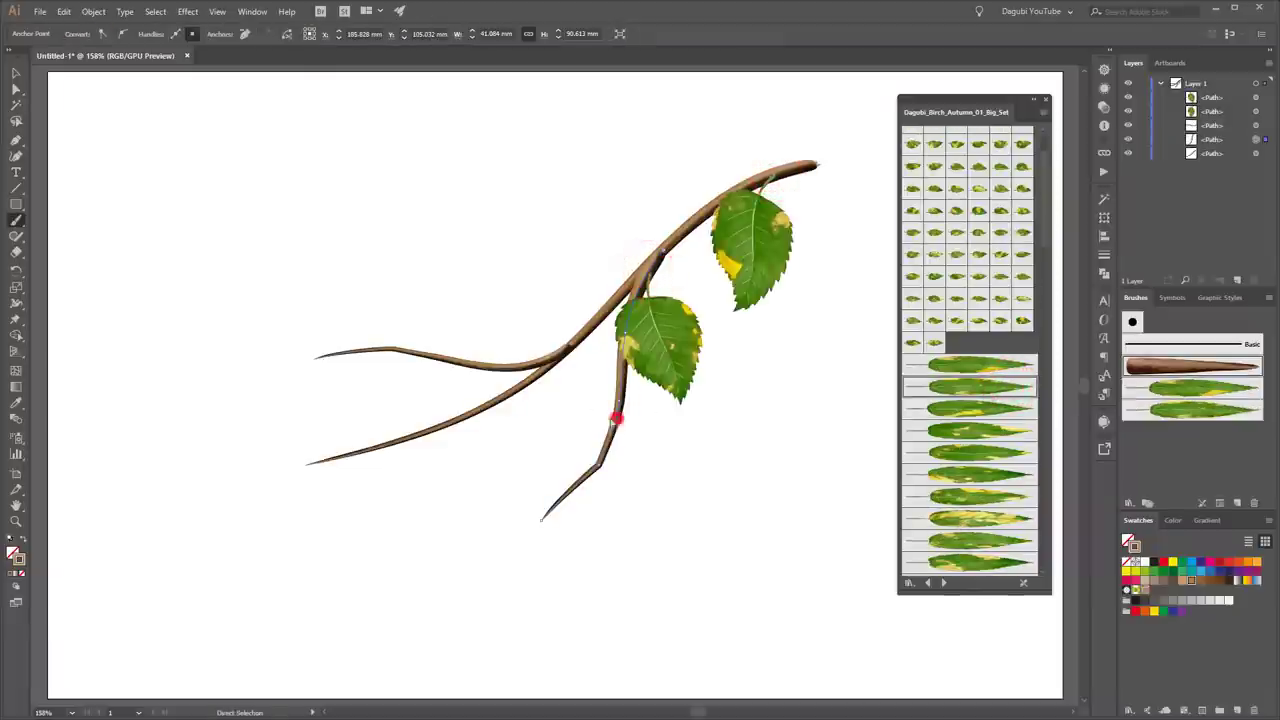
pyautogui.click(16, 76)
pyautogui.click(395, 183)
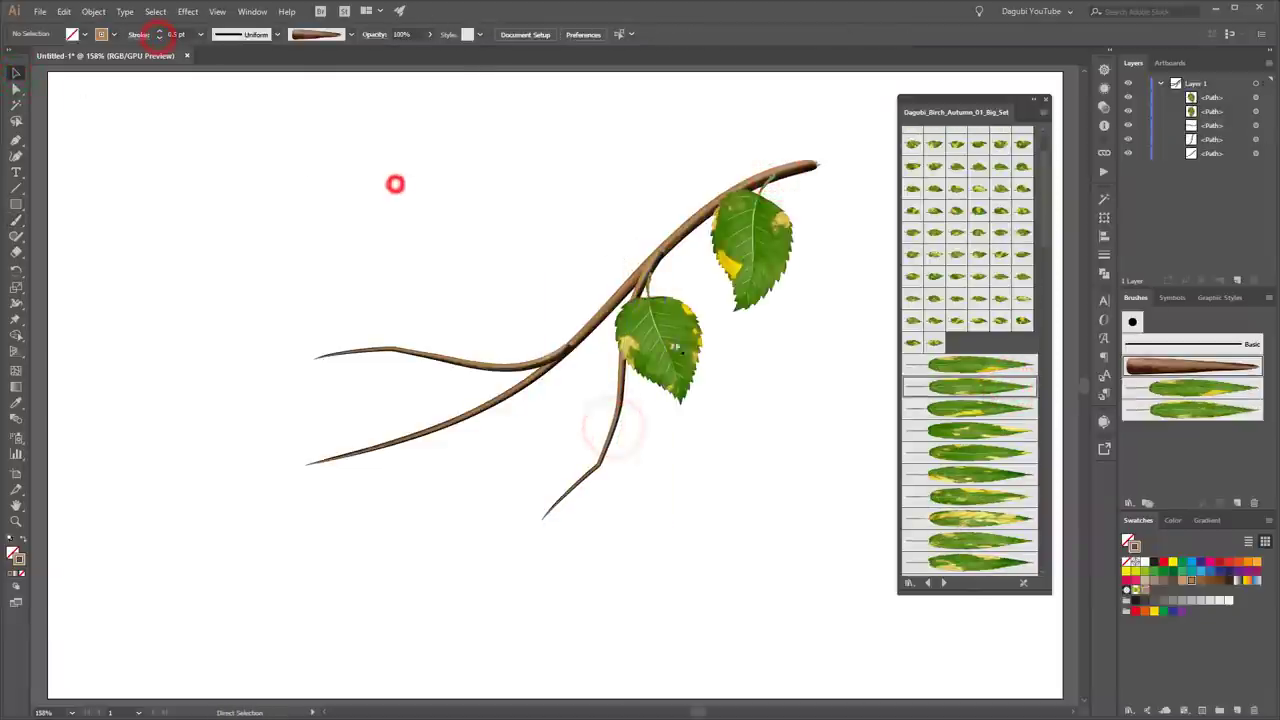
pyautogui.press('a')
pyautogui.click(683, 345)
pyautogui.click(780, 418)
# Paint a large yellow-patched birch leaf at the left branch tip.
pyautogui.click(1003, 405)
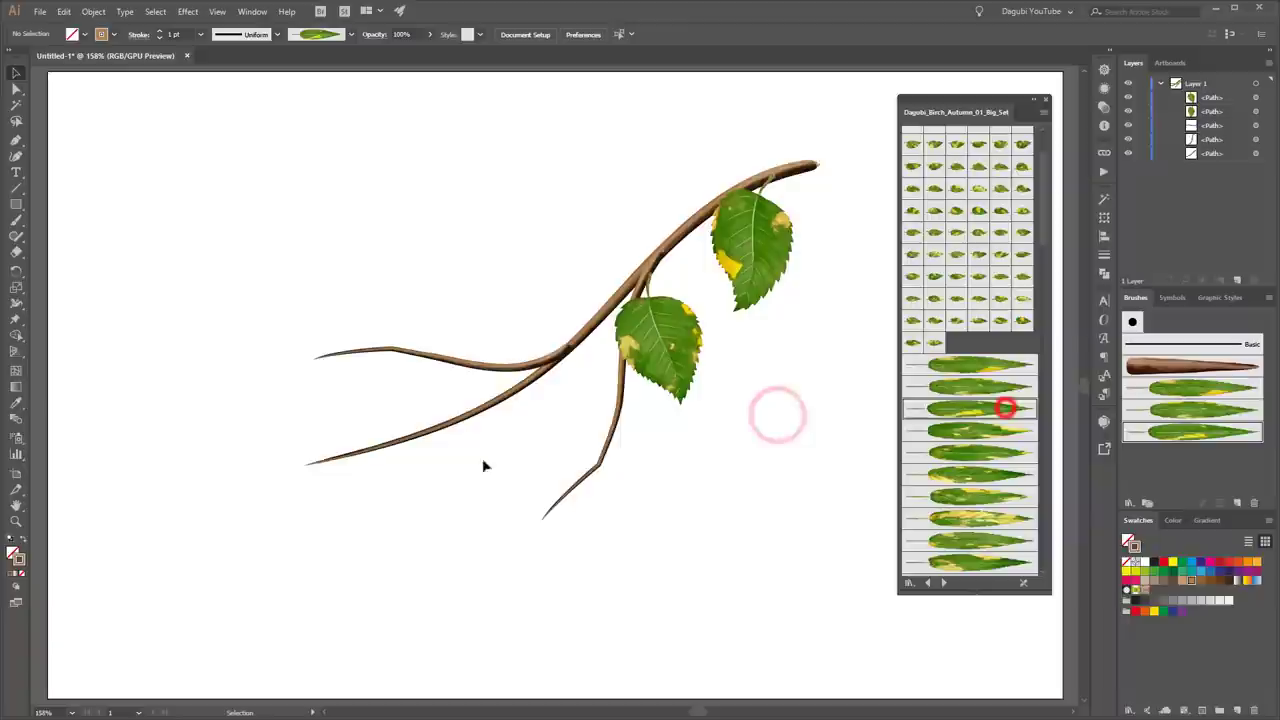
pyautogui.click(16, 222)
pyautogui.moveTo(216, 503); pyautogui.dragTo(212, 506)
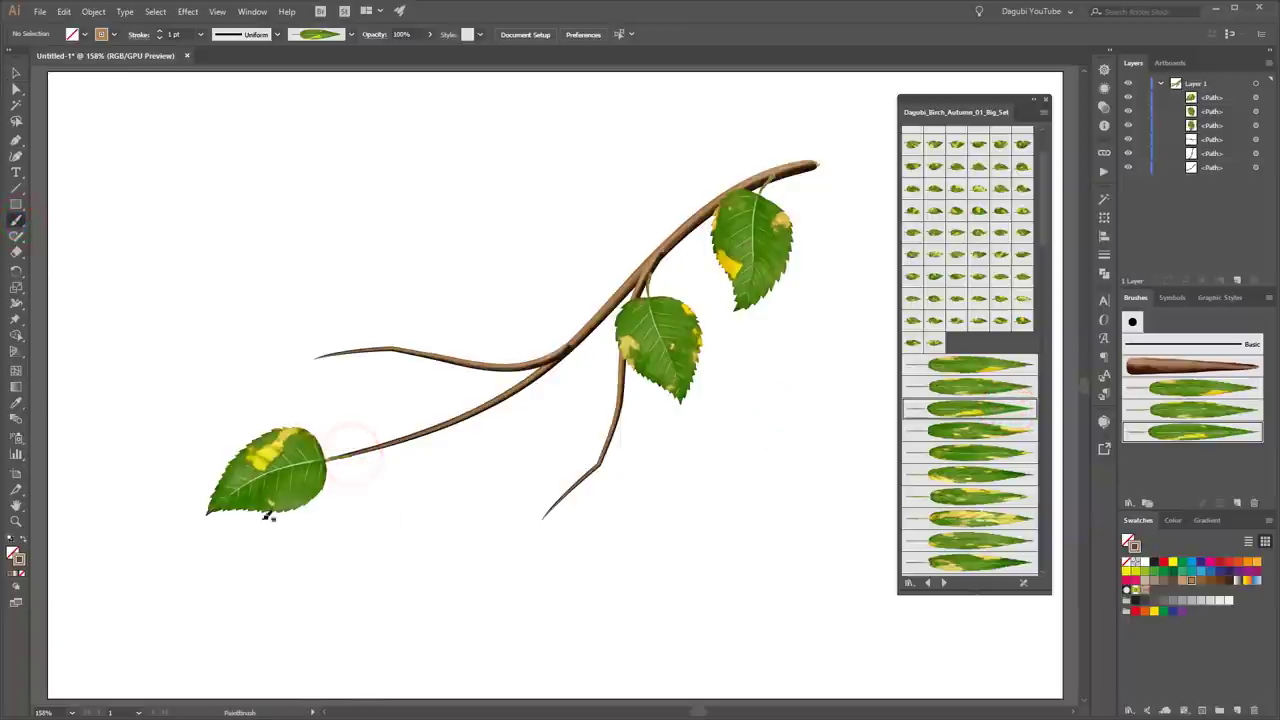
pyautogui.click(943, 583)
pyautogui.click(988, 466)
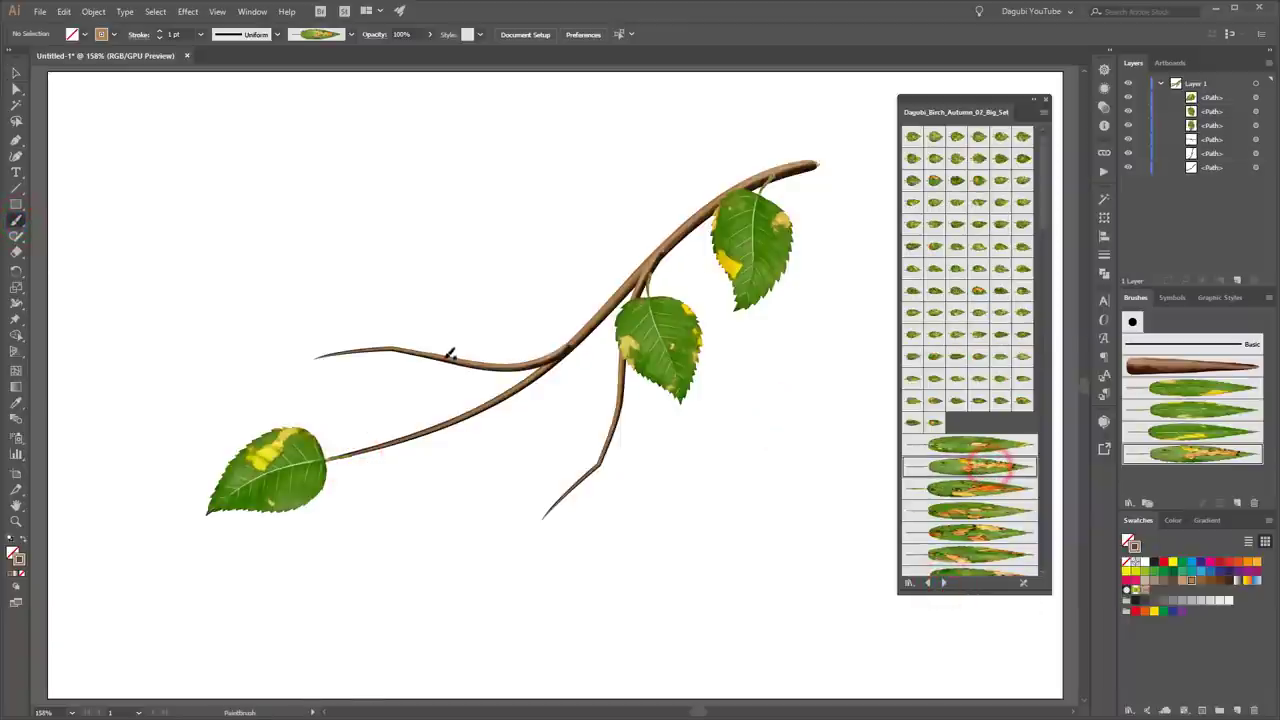
# Paint three spotted autumn leaves on the upper left, lower and main branches.
pyautogui.moveTo(400, 289); pyautogui.dragTo(359, 277)
pyautogui.click(993, 486)
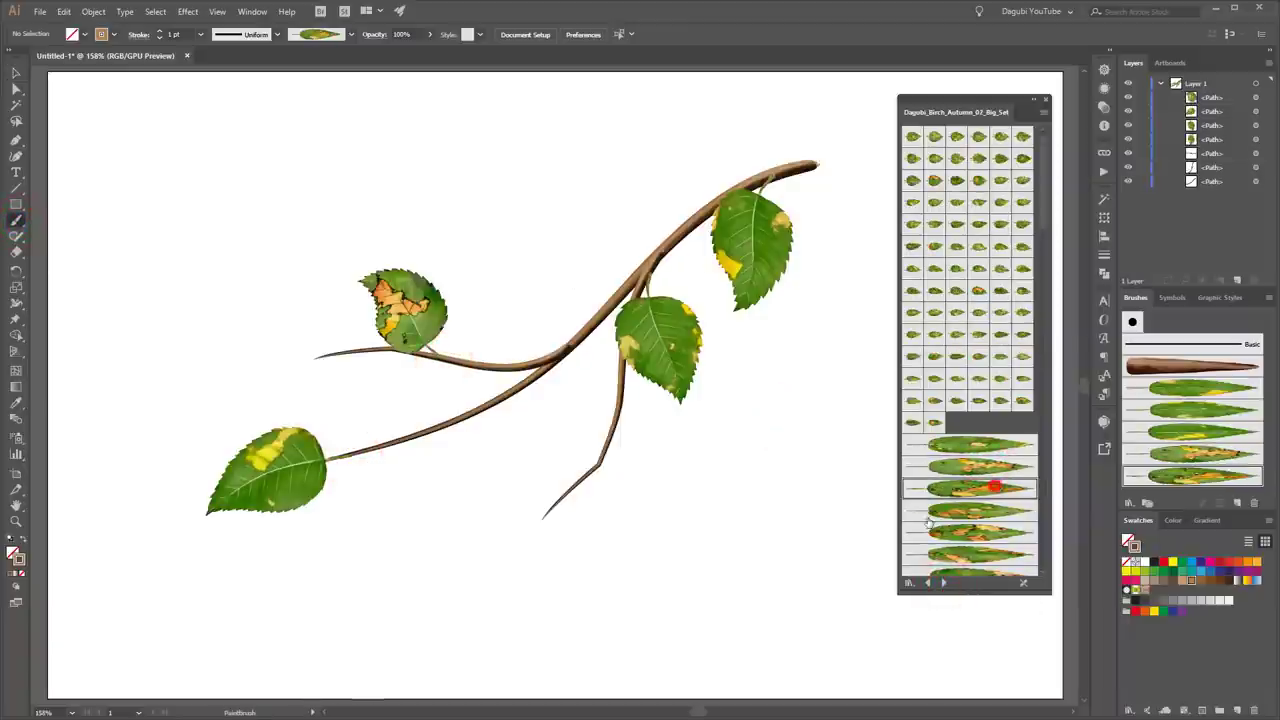
pyautogui.moveTo(427, 483); pyautogui.dragTo(405, 548)
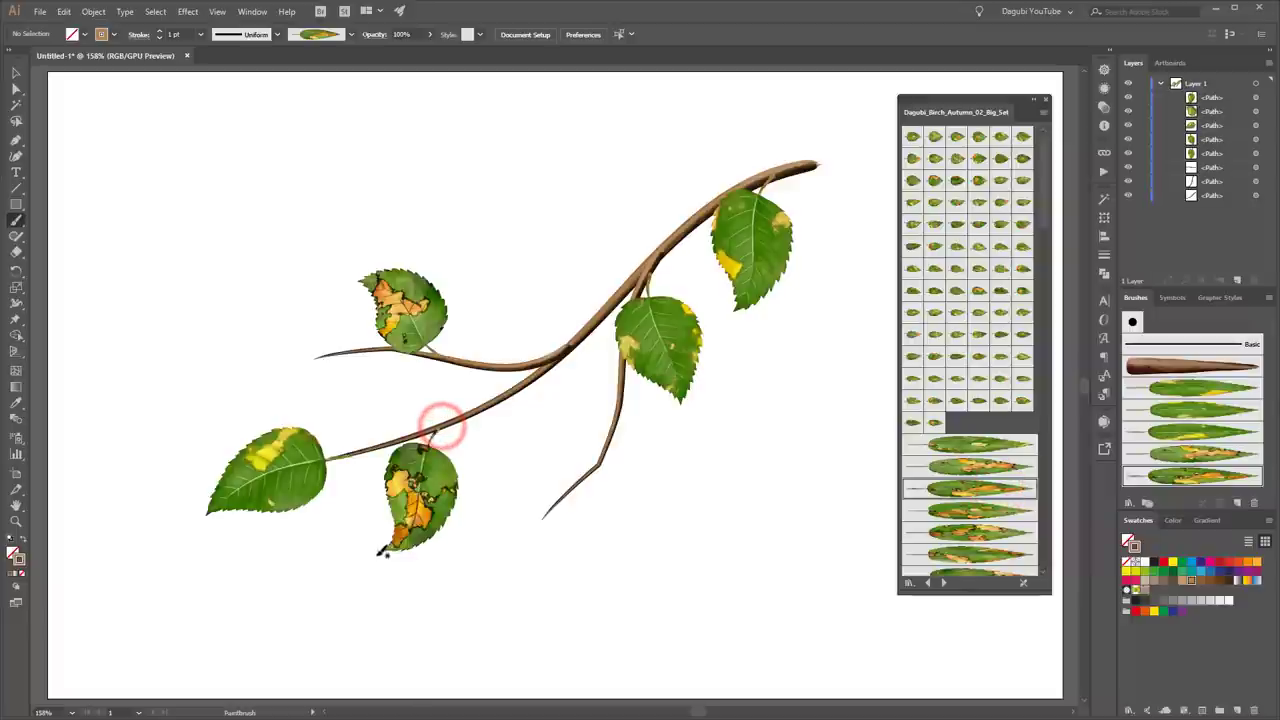
pyautogui.scroll(-5, 990, 460)
pyautogui.scroll(-3, 997, 466)
pyautogui.click(996, 462)
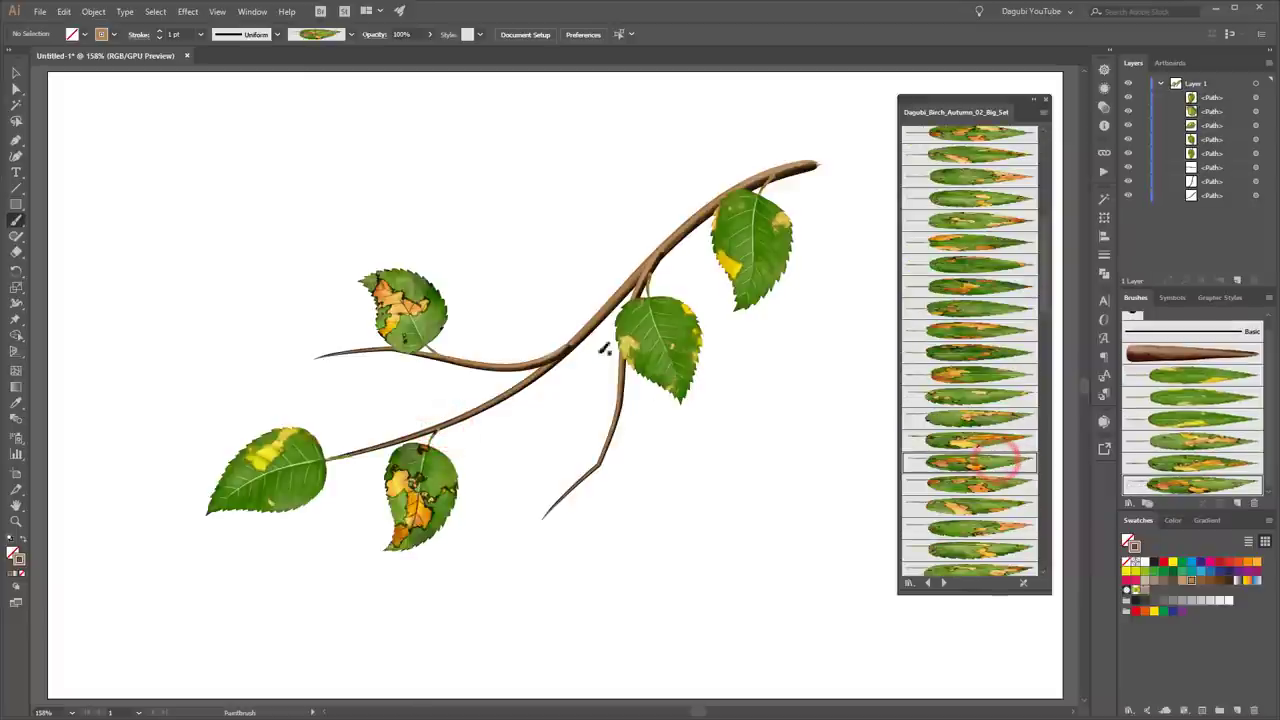
pyautogui.moveTo(483, 304); pyautogui.dragTo(472, 308)
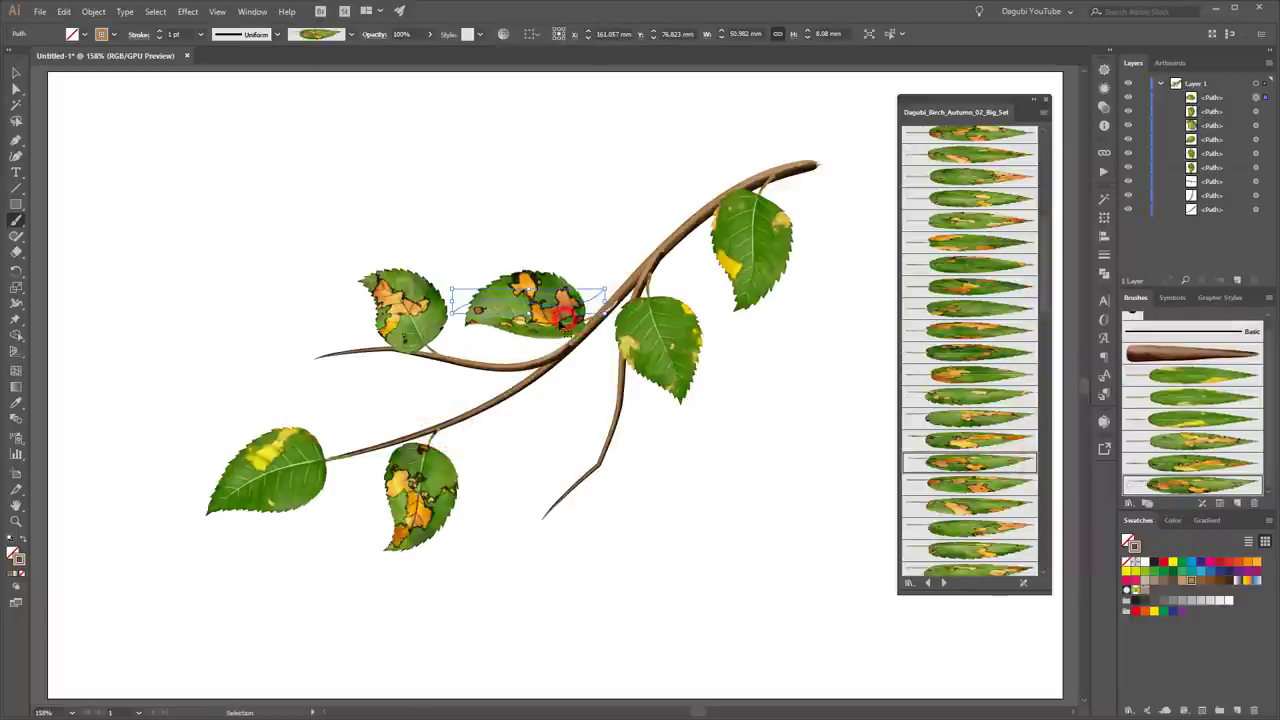
pyautogui.keyDown('ctrl'); pyautogui.click(584, 173); pyautogui.keyUp('ctrl')
# Switch to the yellow autumn birch brush set and paint two yellow leaves below the lower twig.
pyautogui.click(945, 584)
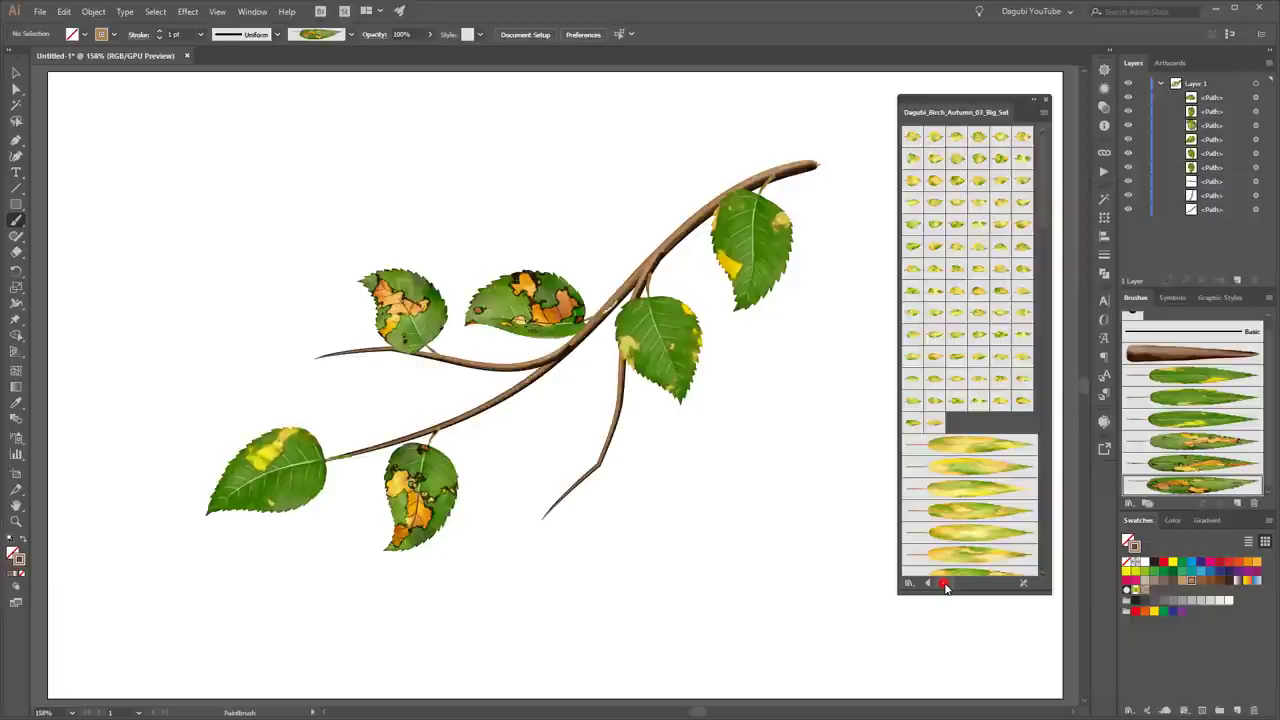
pyautogui.click(960, 532)
pyautogui.moveTo(493, 374); pyautogui.dragTo(366, 414)
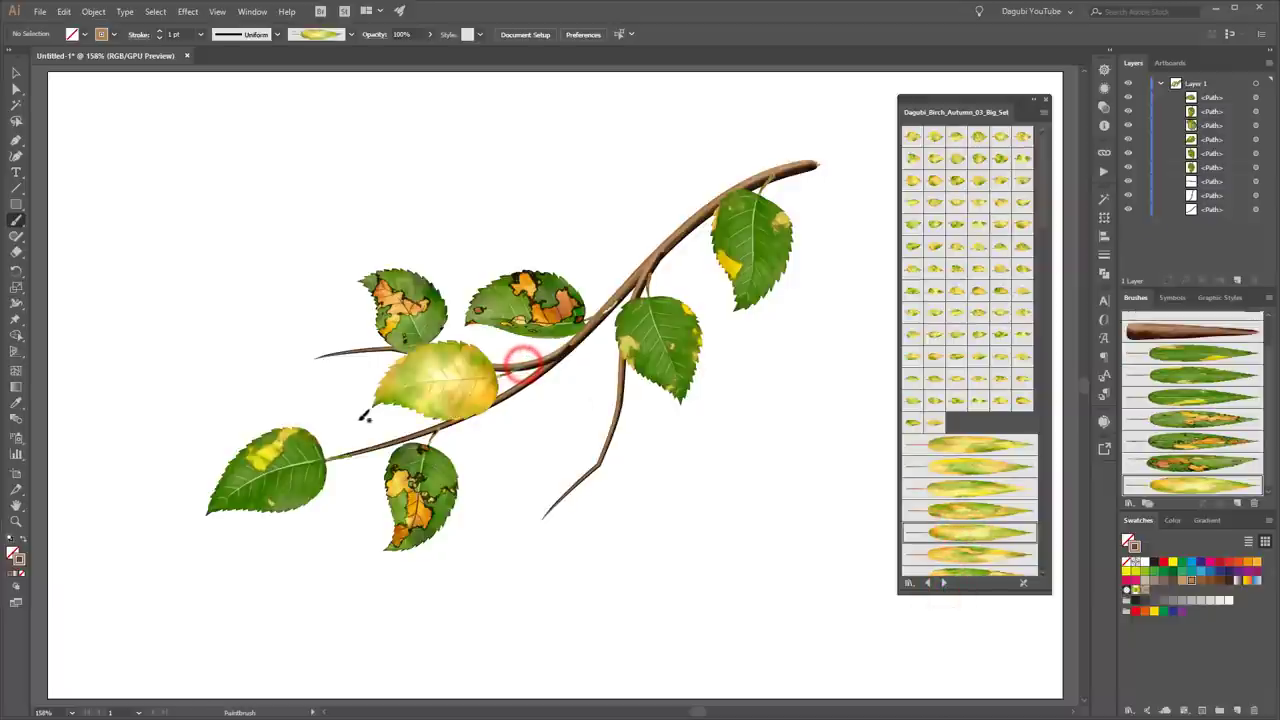
pyautogui.scroll(-3, 965, 512)
pyautogui.scroll(-3, 967, 512)
pyautogui.click(977, 461)
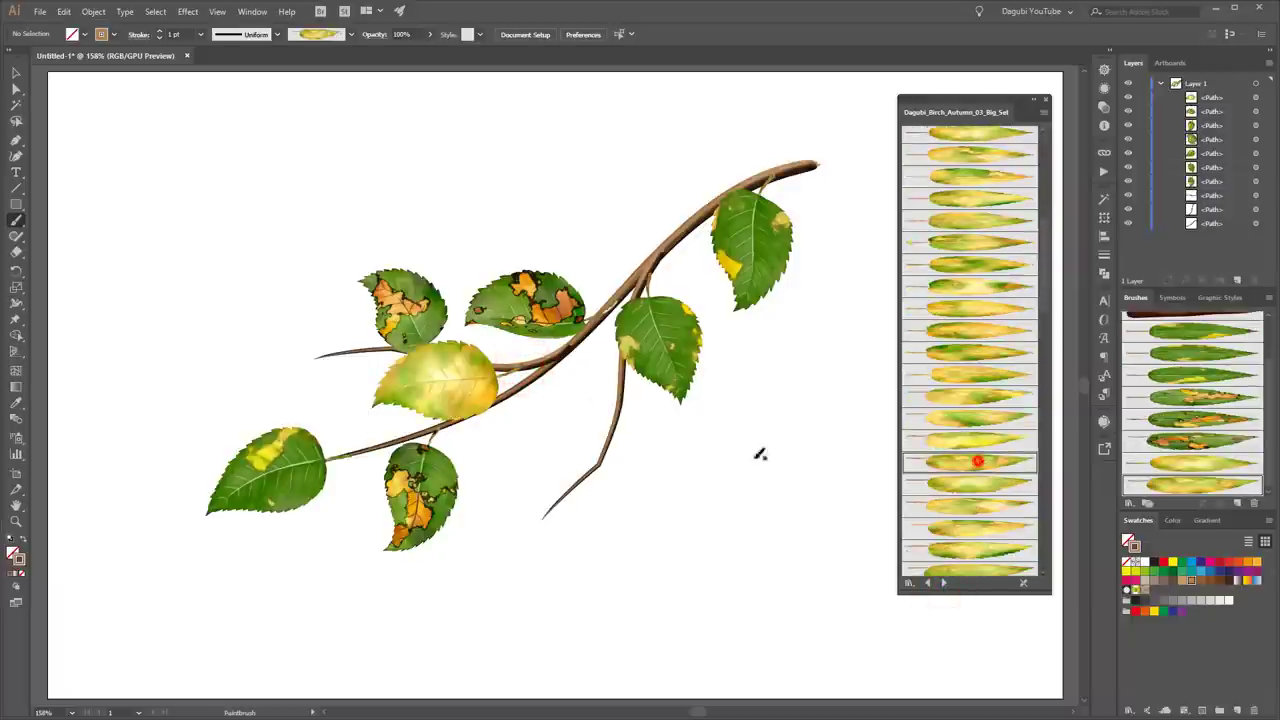
pyautogui.moveTo(622, 398); pyautogui.dragTo(632, 515)
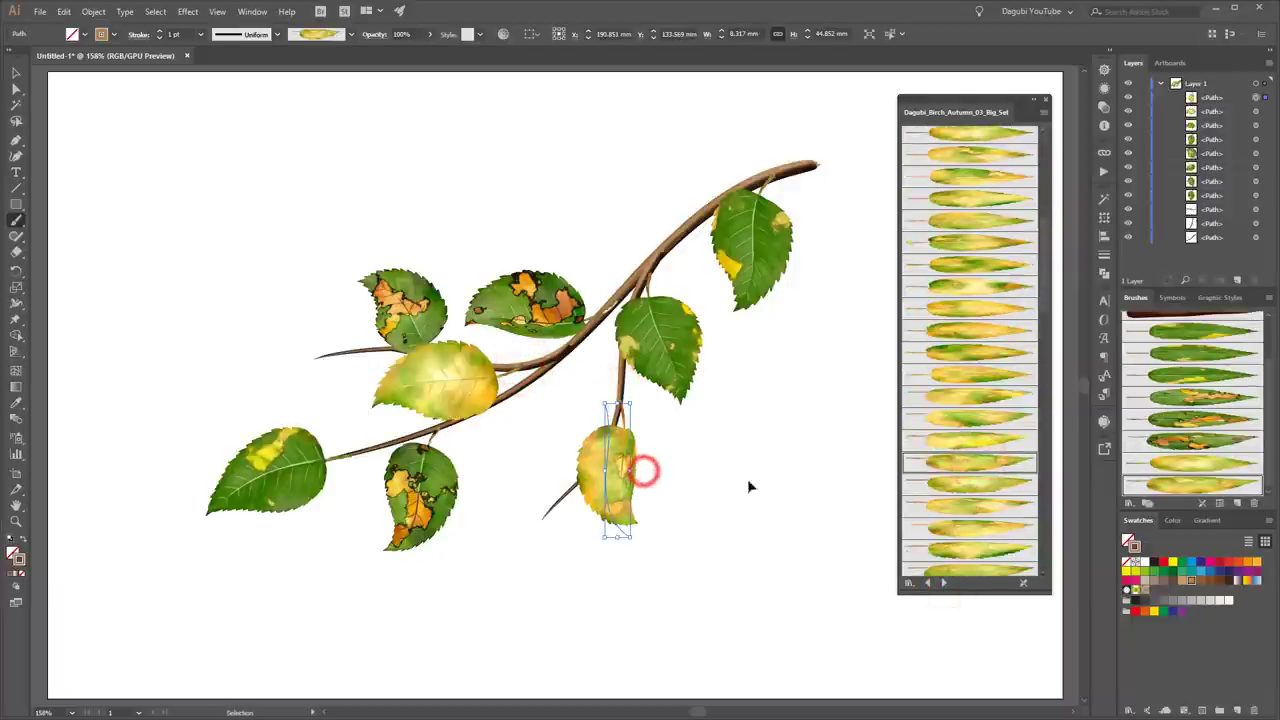
# Paint a yellow-green leaf hanging low beneath the branch.
pyautogui.scroll(-3, 955, 520)
pyautogui.scroll(-3, 965, 490)
pyautogui.click(980, 460)
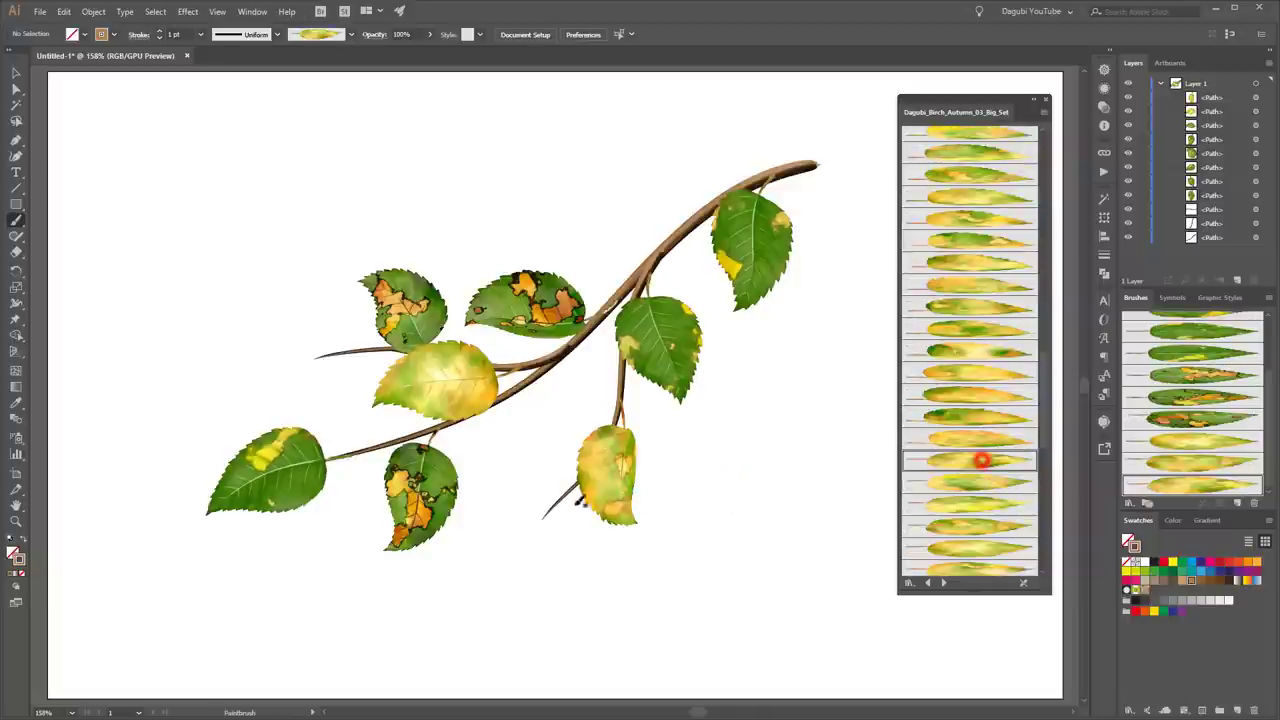
pyautogui.moveTo(560, 495); pyautogui.dragTo(472, 590)
pyautogui.keyDown('ctrl'); pyautogui.click(537, 552); pyautogui.keyUp('ctrl')
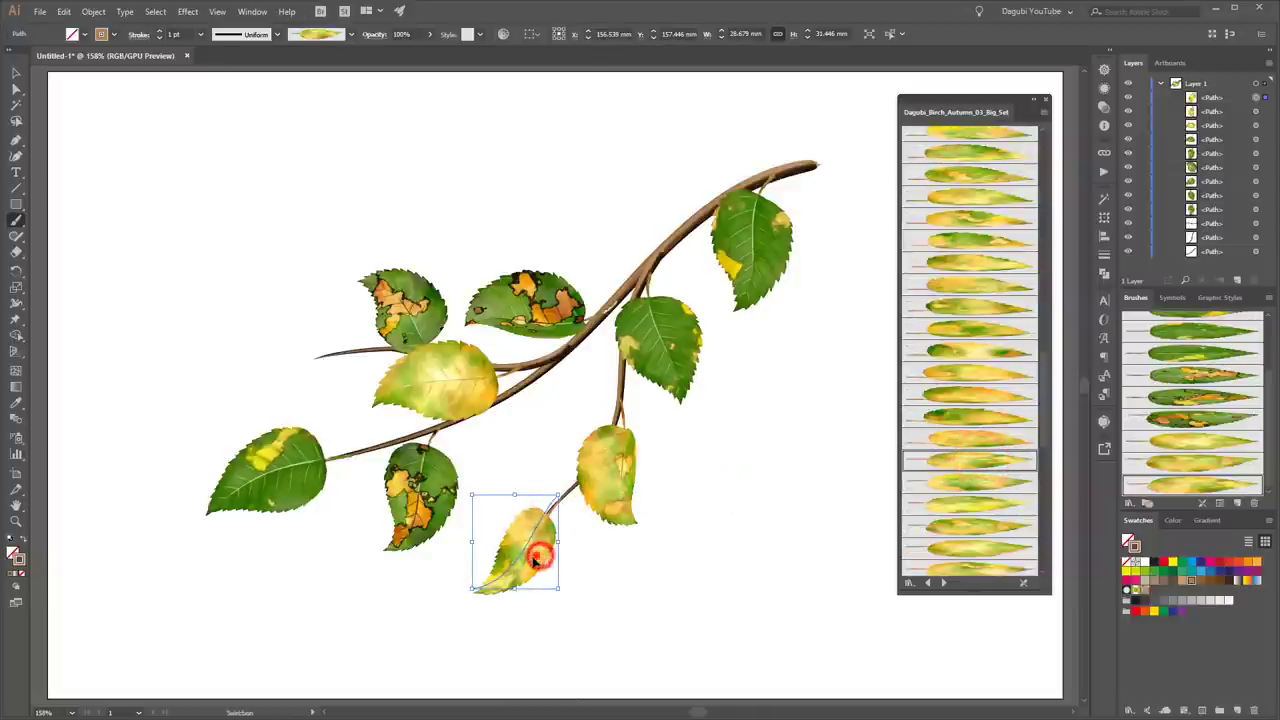
pyautogui.click(652, 578)
pyautogui.click(942, 583)
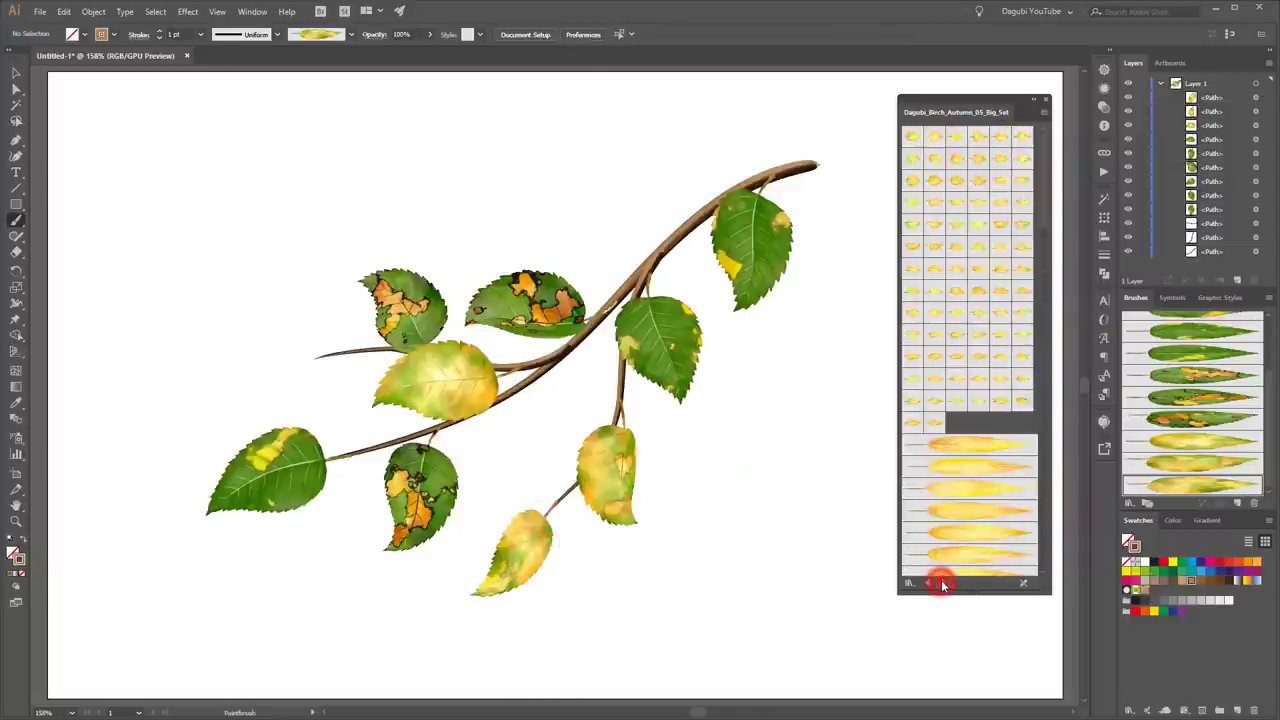
# Paint two pale yellow leaves, one pointing left and a large one near the branch top.
pyautogui.click(965, 532)
pyautogui.moveTo(350, 350); pyautogui.dragTo(205, 343)
pyautogui.scroll(-5, 970, 400)
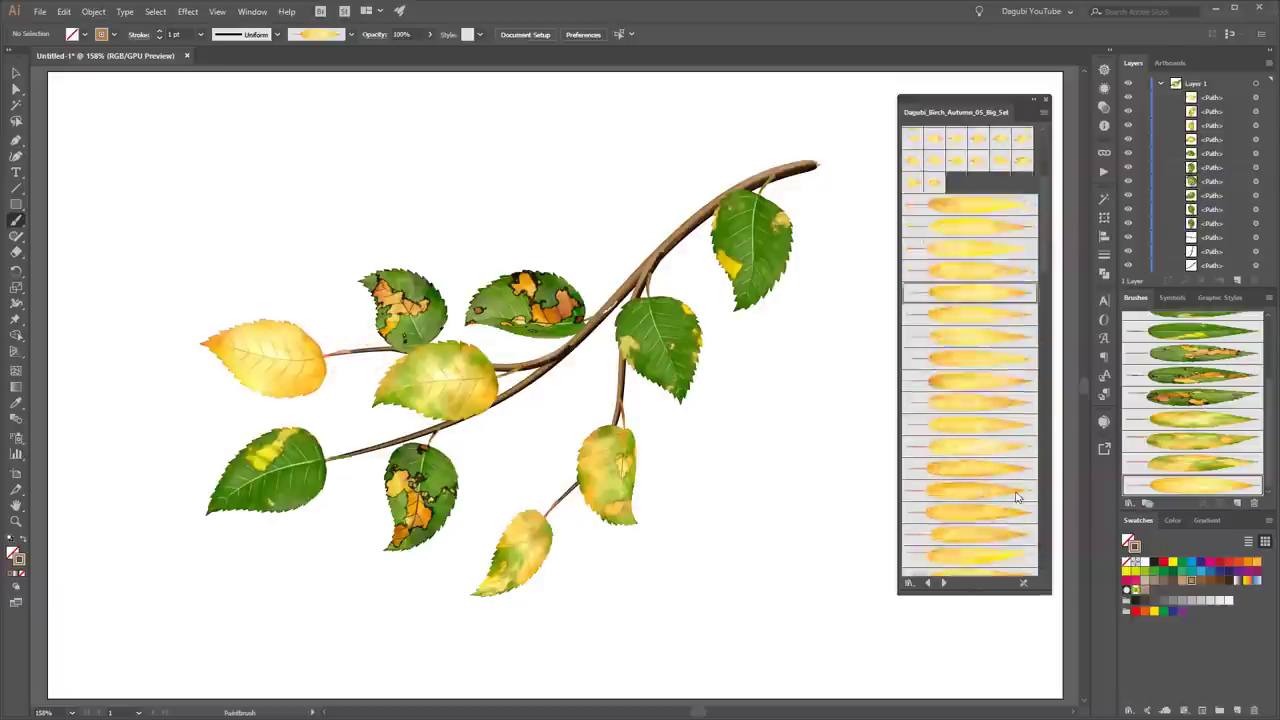
pyautogui.scroll(-5, 970, 400)
pyautogui.click(985, 500)
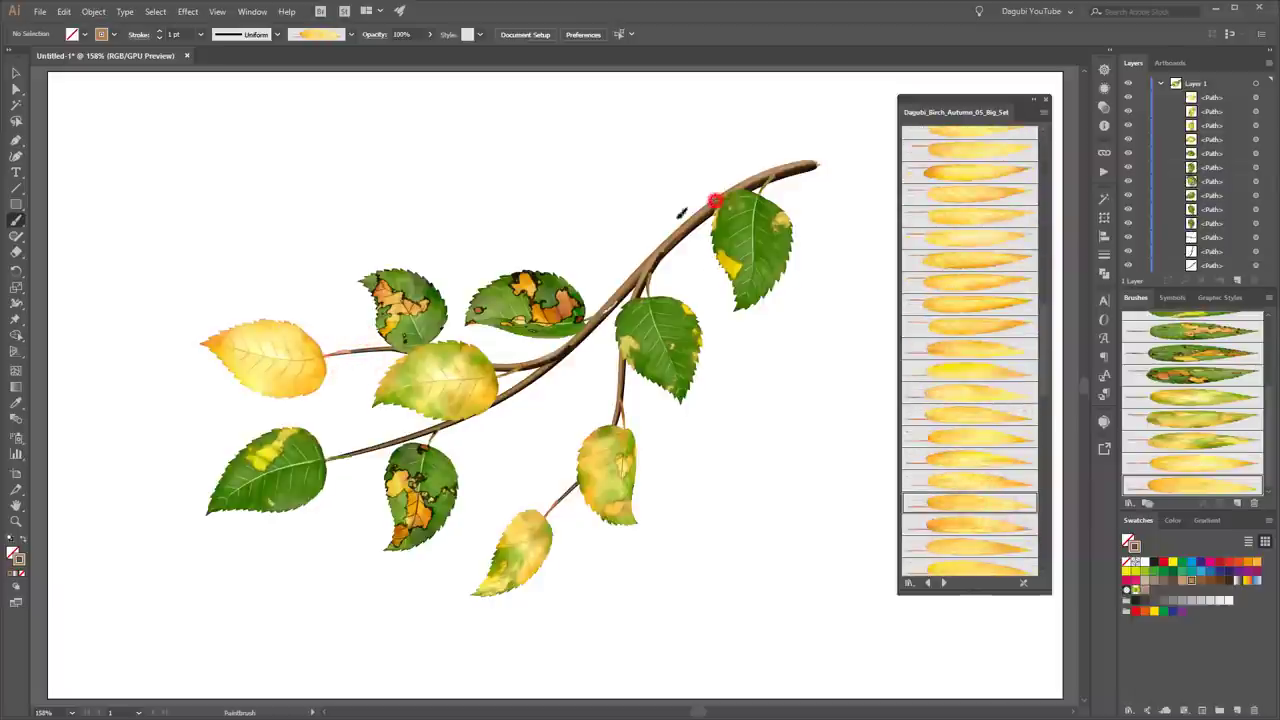
pyautogui.moveTo(548, 220); pyautogui.dragTo(532, 230)
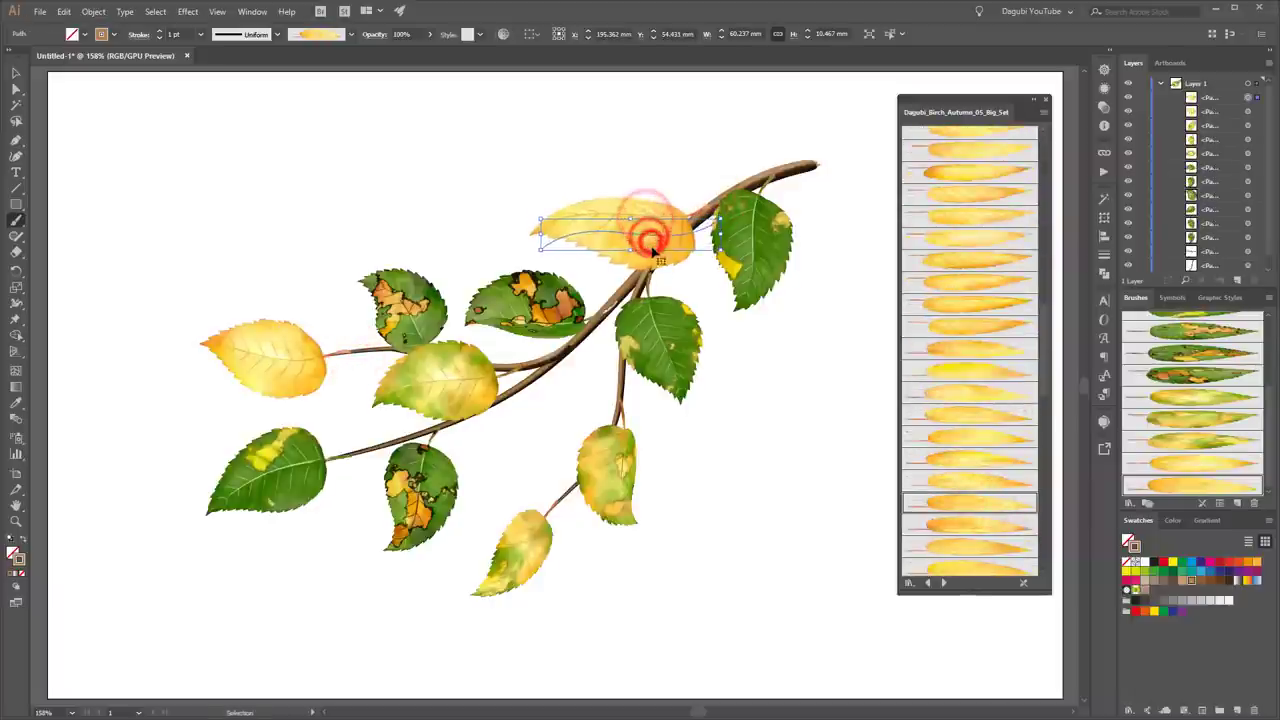
pyautogui.keyDown('ctrl'); pyautogui.click(803, 428); pyautogui.keyUp('ctrl')
# Switch to Draw Behind mode and paint an orange leaf behind the branch's middle.
pyautogui.click(16, 585)
pyautogui.click(55, 597)
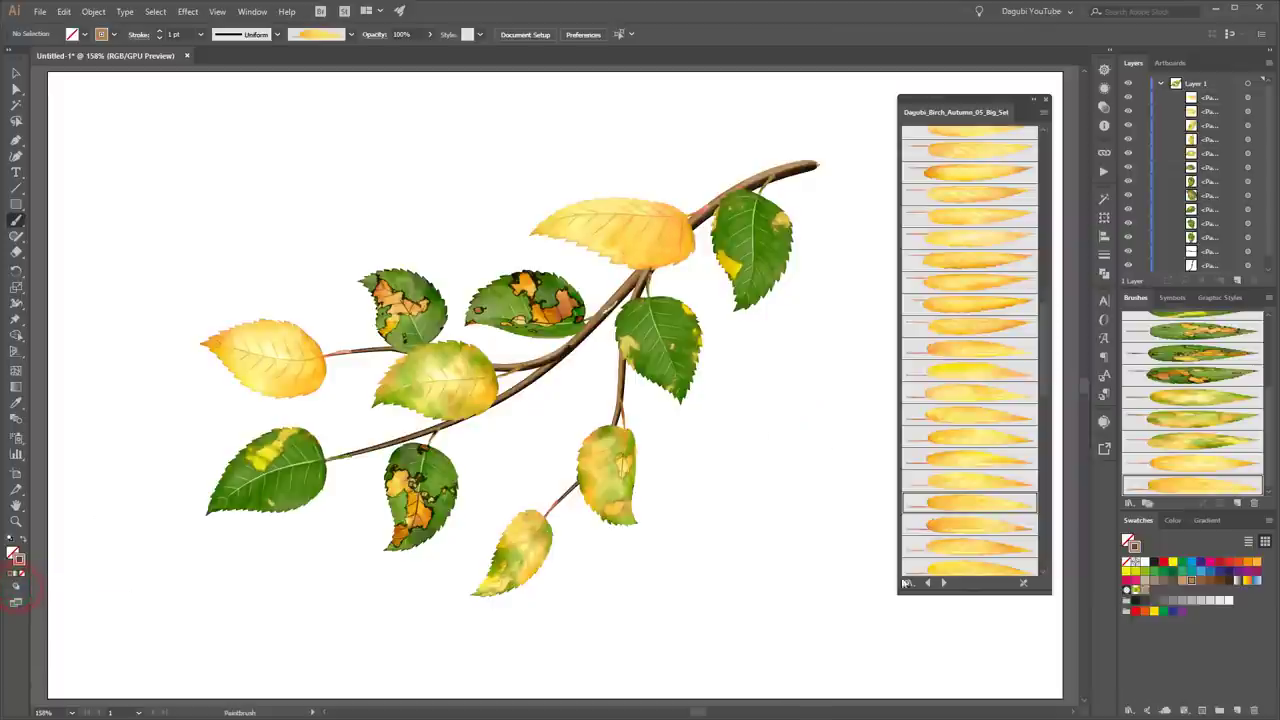
pyautogui.click(945, 586)
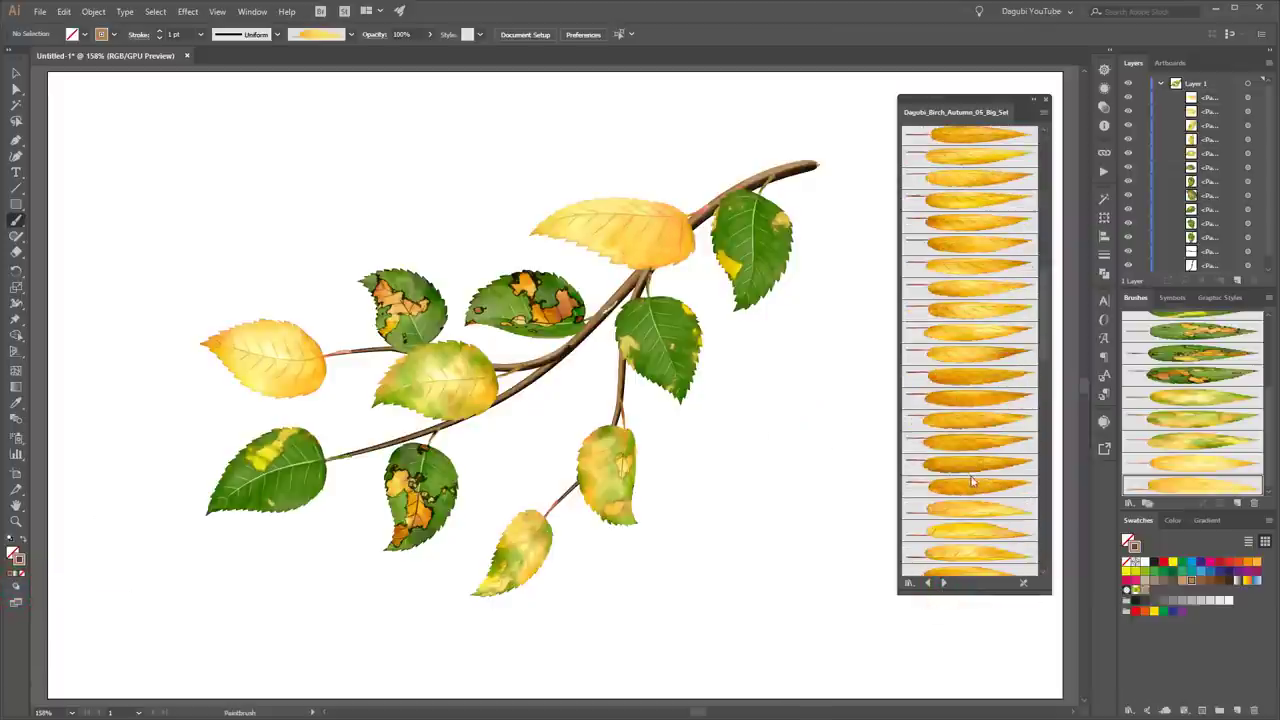
pyautogui.click(971, 443)
pyautogui.moveTo(584, 420); pyautogui.dragTo(578, 445)
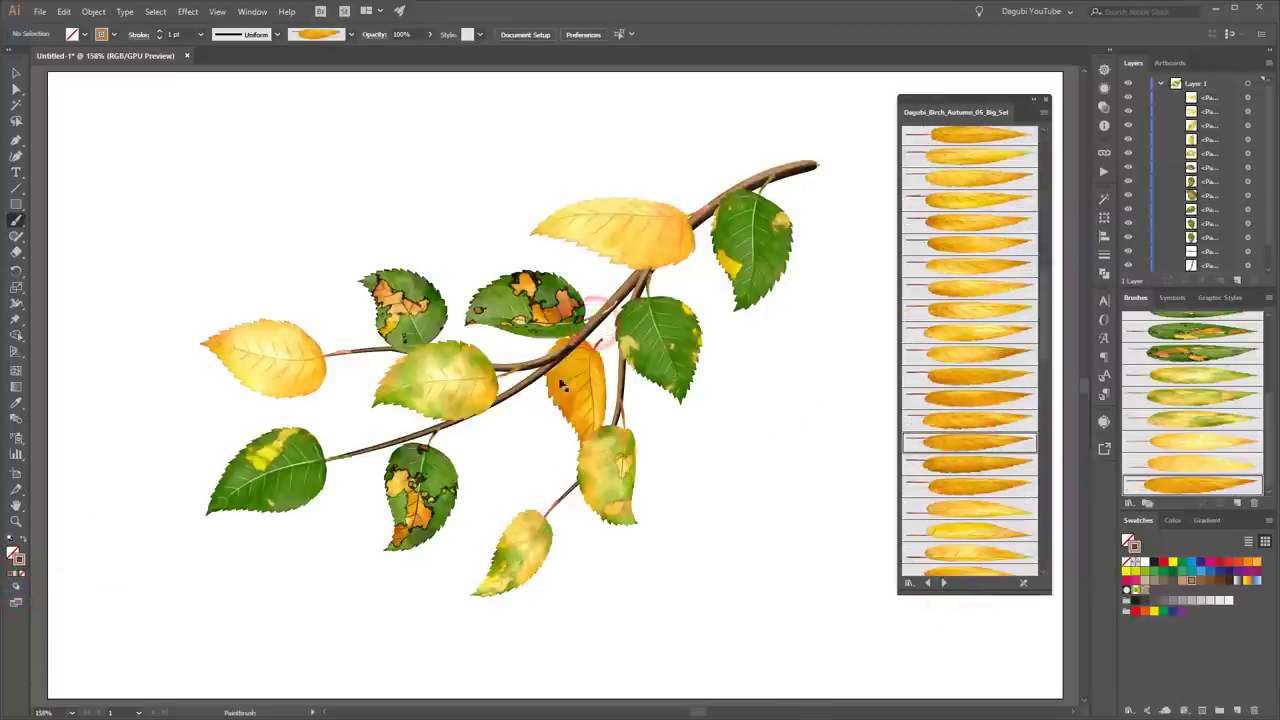
pyautogui.keyDown('ctrl'); pyautogui.click(580, 392); pyautogui.keyUp('ctrl')
pyautogui.keyDown('ctrl'); pyautogui.click(765, 472); pyautogui.keyUp('ctrl')
# Paint another orange leaf behind the lower branch.
pyautogui.scroll(-3, 968, 463)
pyautogui.scroll(-3, 968, 463)
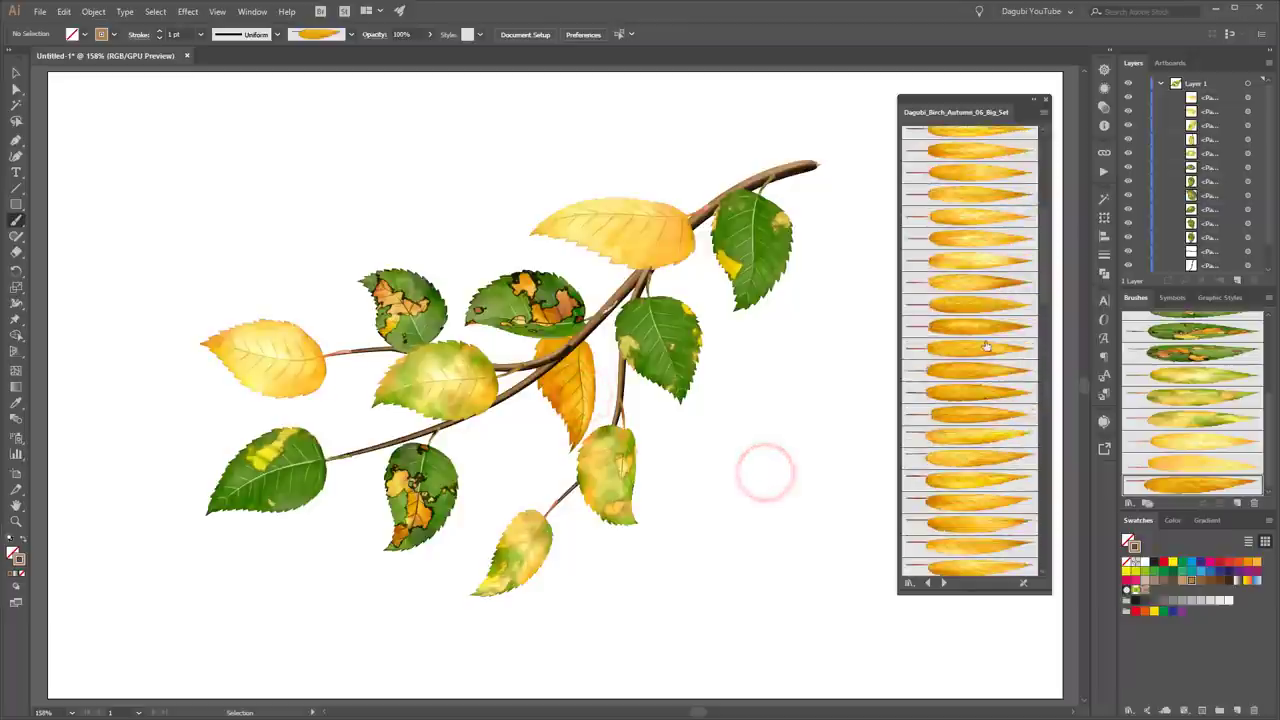
pyautogui.scroll(-3, 975, 465)
pyautogui.scroll(-2, 975, 465)
pyautogui.click(979, 215)
pyautogui.moveTo(455, 410); pyautogui.dragTo(466, 416)
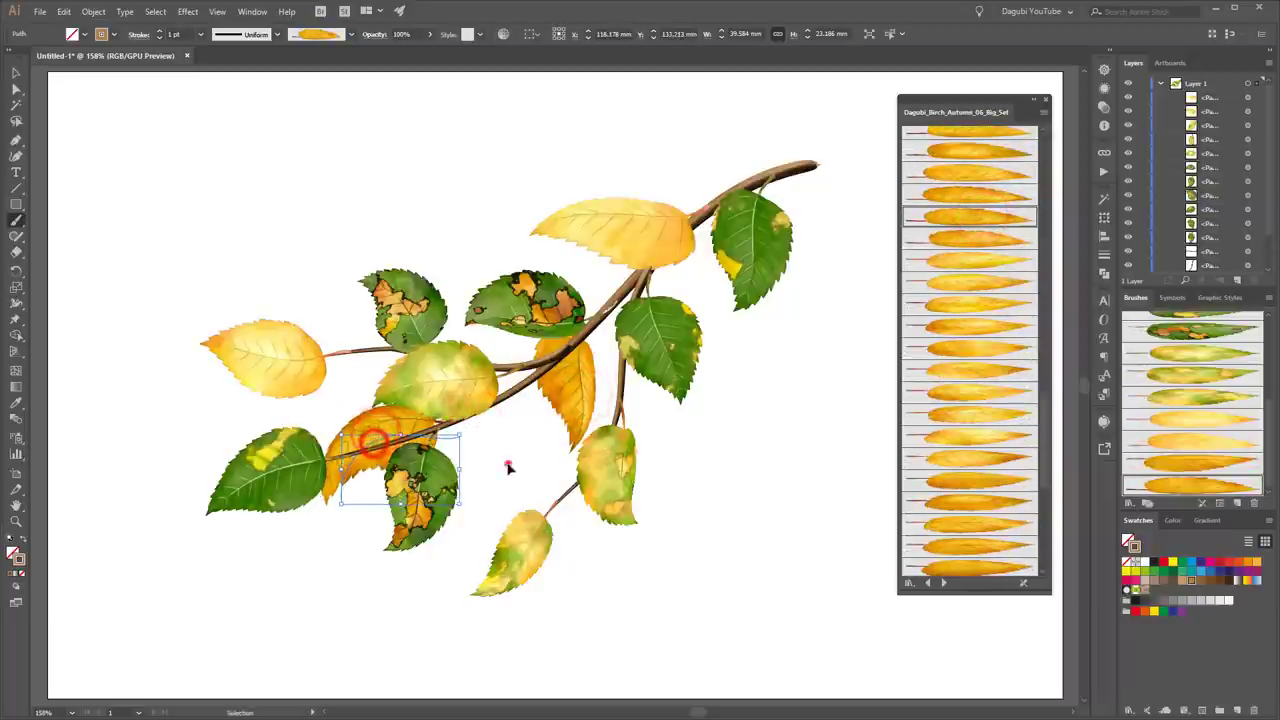
pyautogui.keyDown('ctrl'); pyautogui.click(507, 463); pyautogui.keyUp('ctrl')
# Paint a brownish autumn leaf hanging below the branch from the next brush set.
pyautogui.click(943, 582)
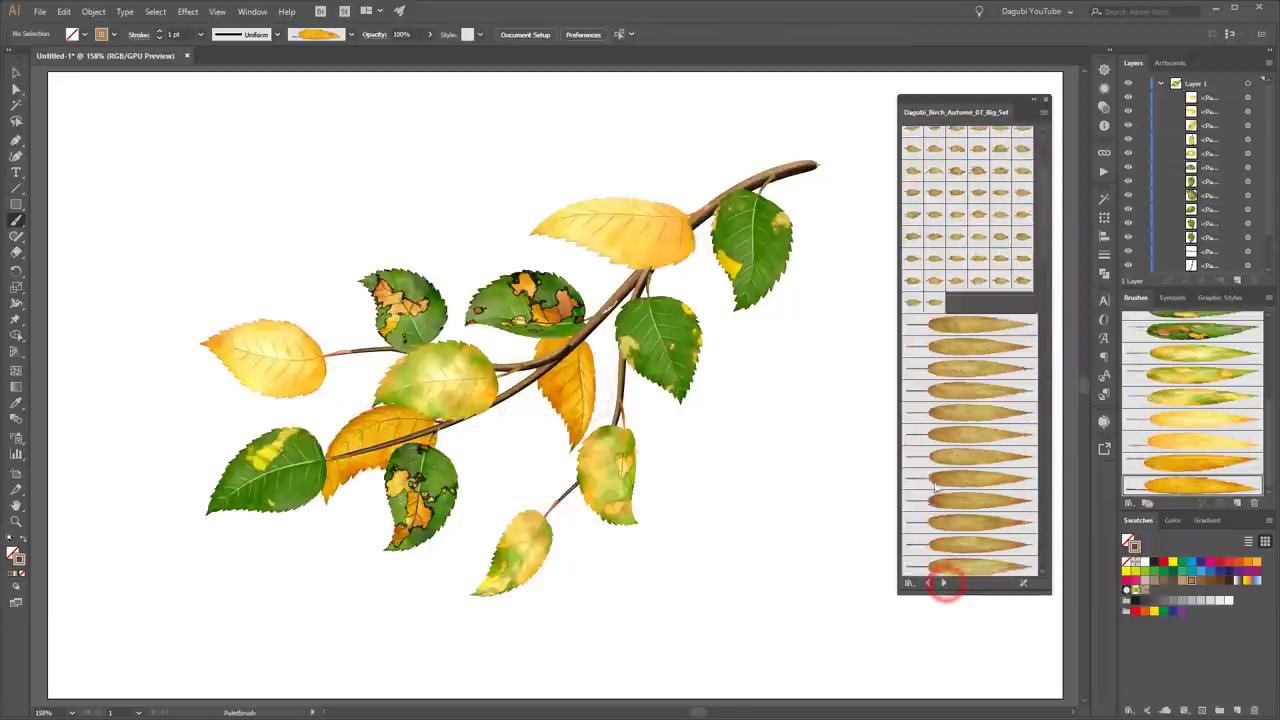
pyautogui.click(968, 469)
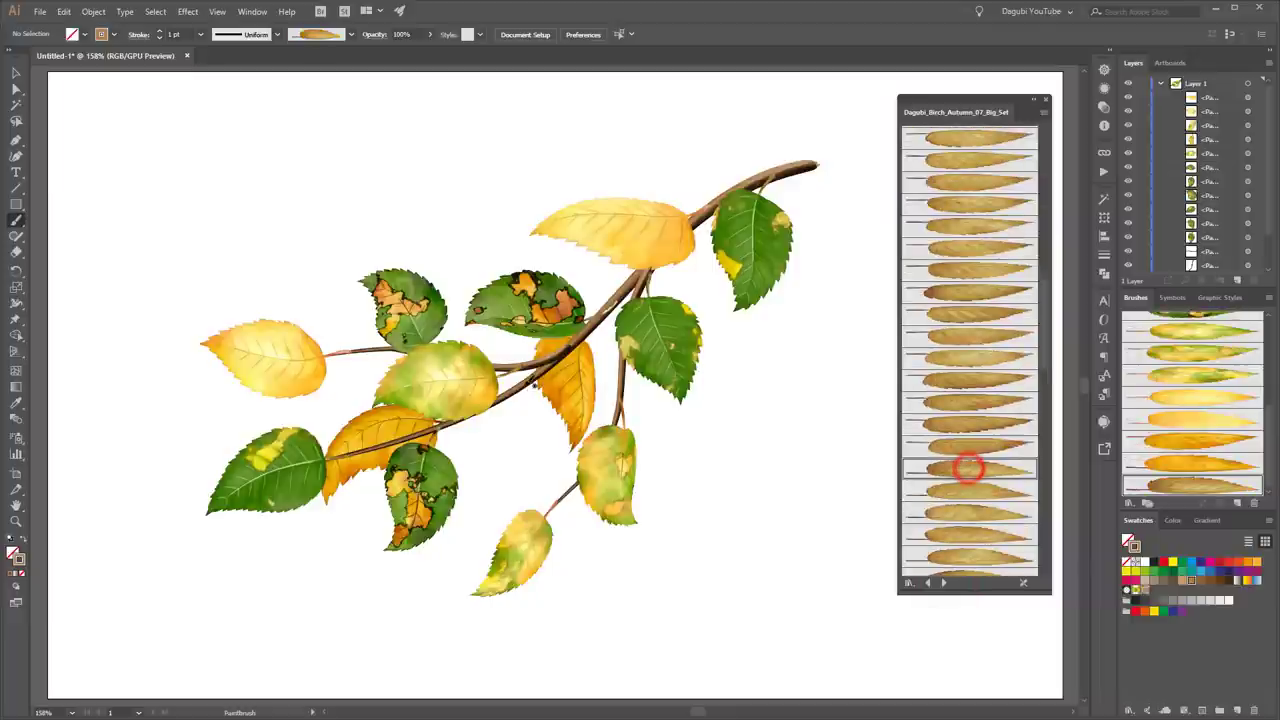
pyautogui.moveTo(519, 410); pyautogui.dragTo(505, 495)
pyautogui.press('v')
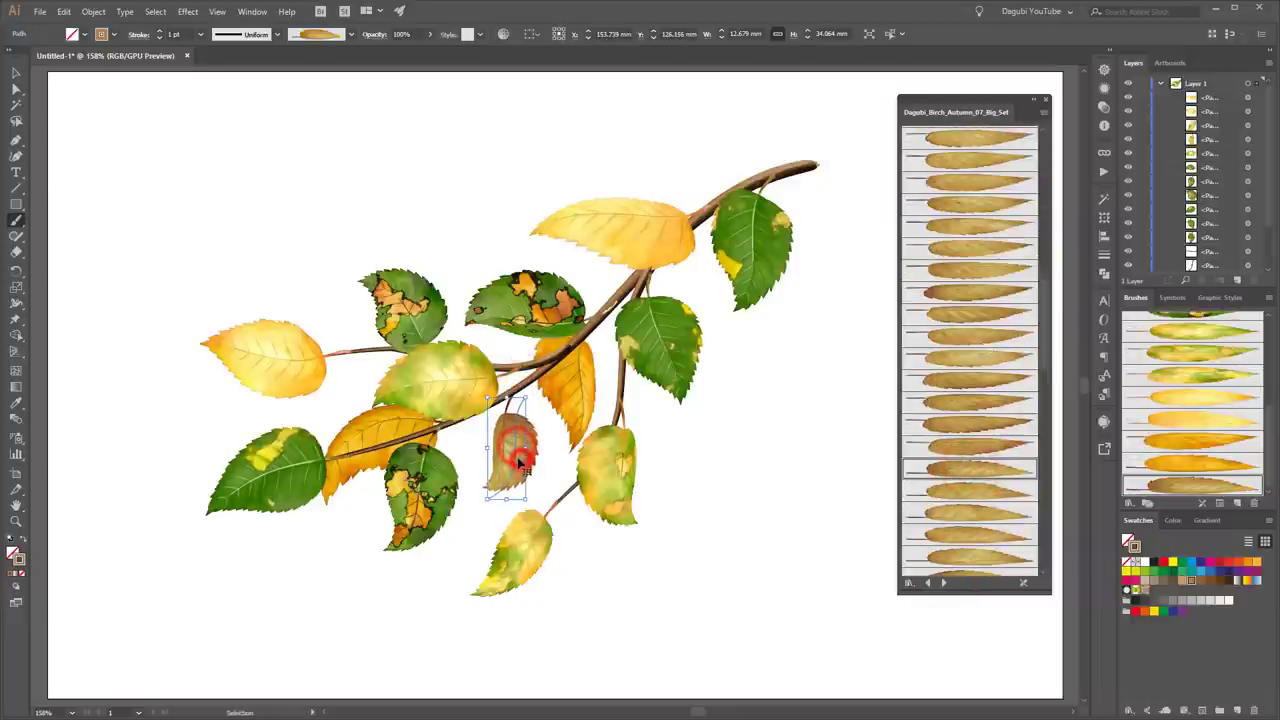
pyautogui.click(784, 453)
# Paint a spotted green leaf at the branch tip with a reduced stroke weight.
pyautogui.press('b')
pyautogui.click(930, 584)
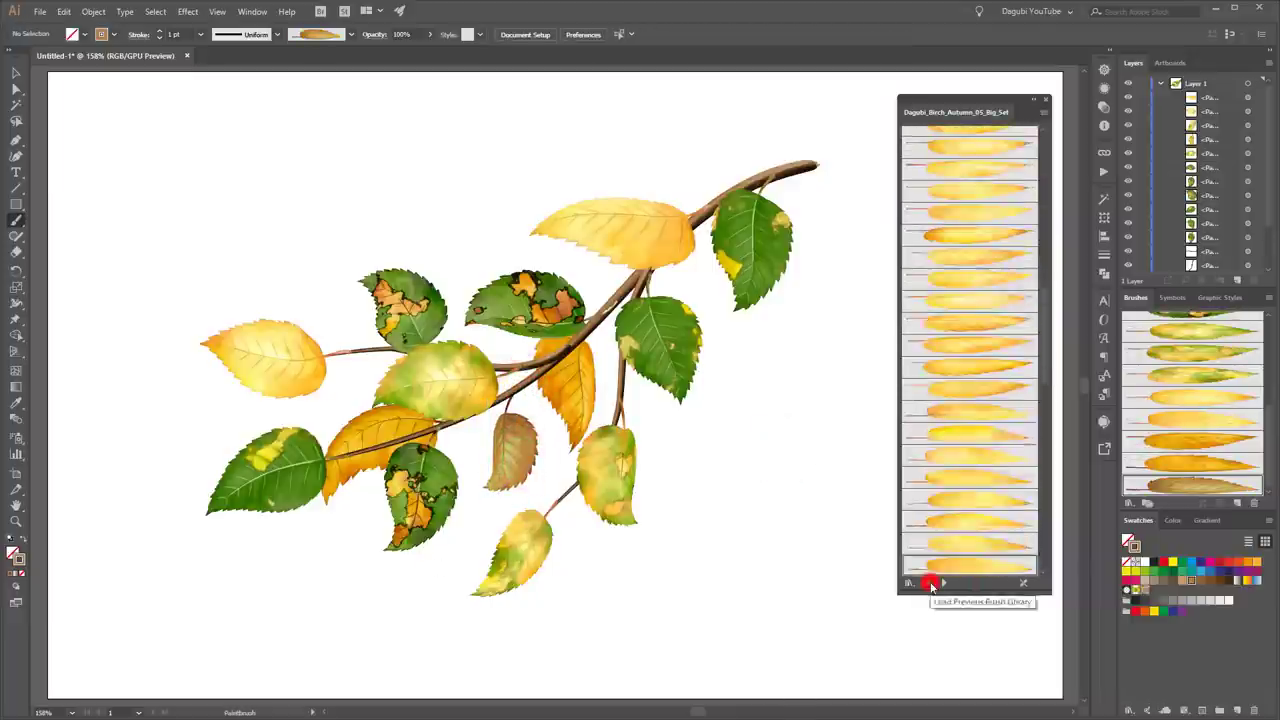
pyautogui.click(930, 584)
pyautogui.click(980, 344)
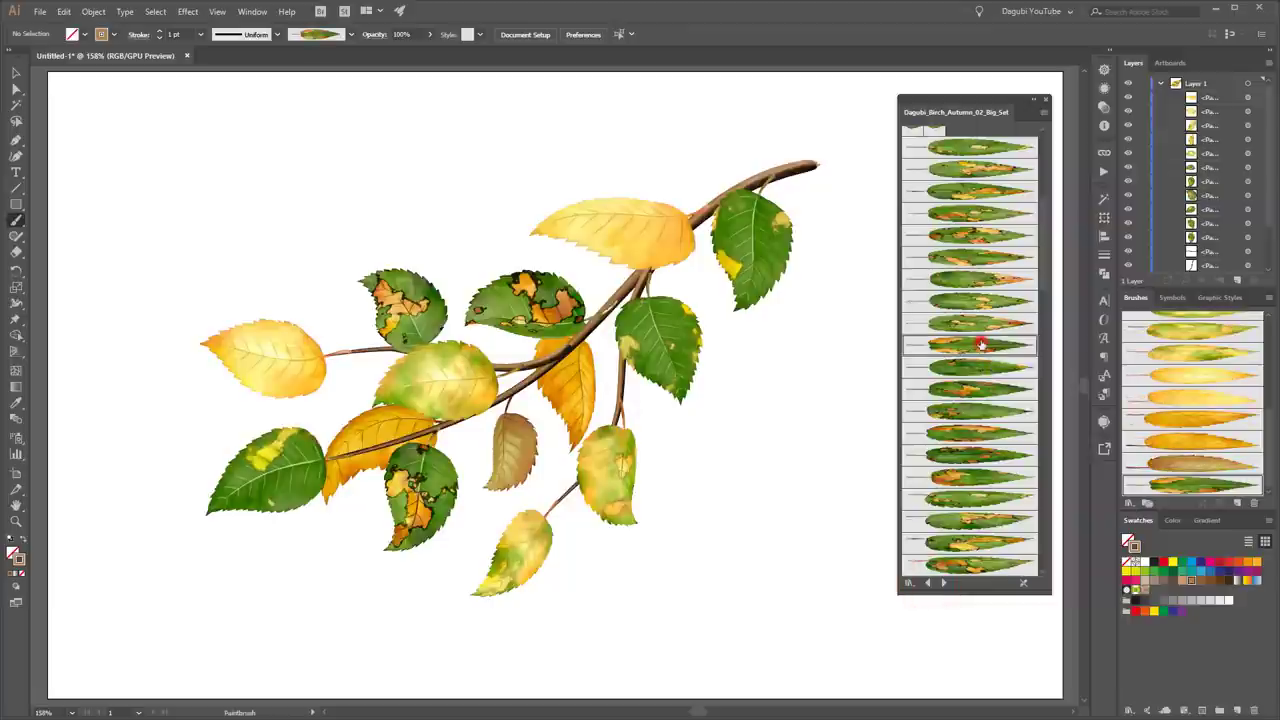
pyautogui.moveTo(800, 164); pyautogui.dragTo(618, 146)
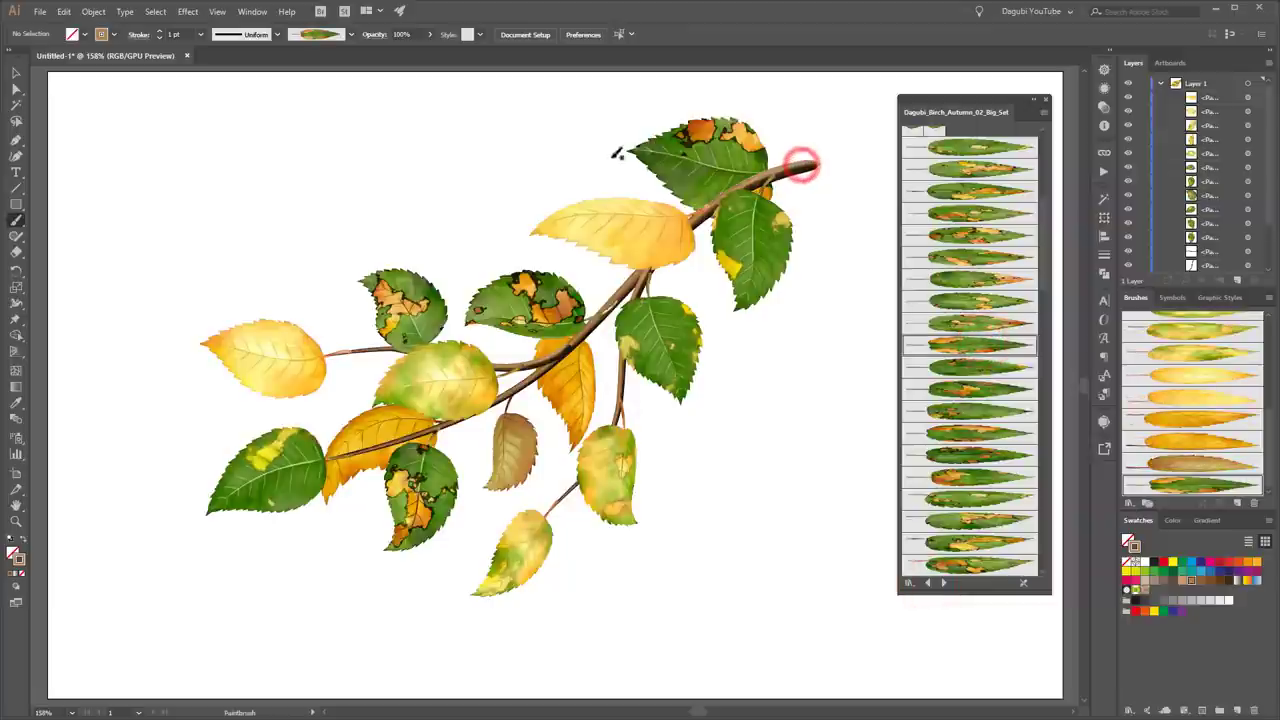
pyautogui.click(158, 38)
pyautogui.click(447, 148)
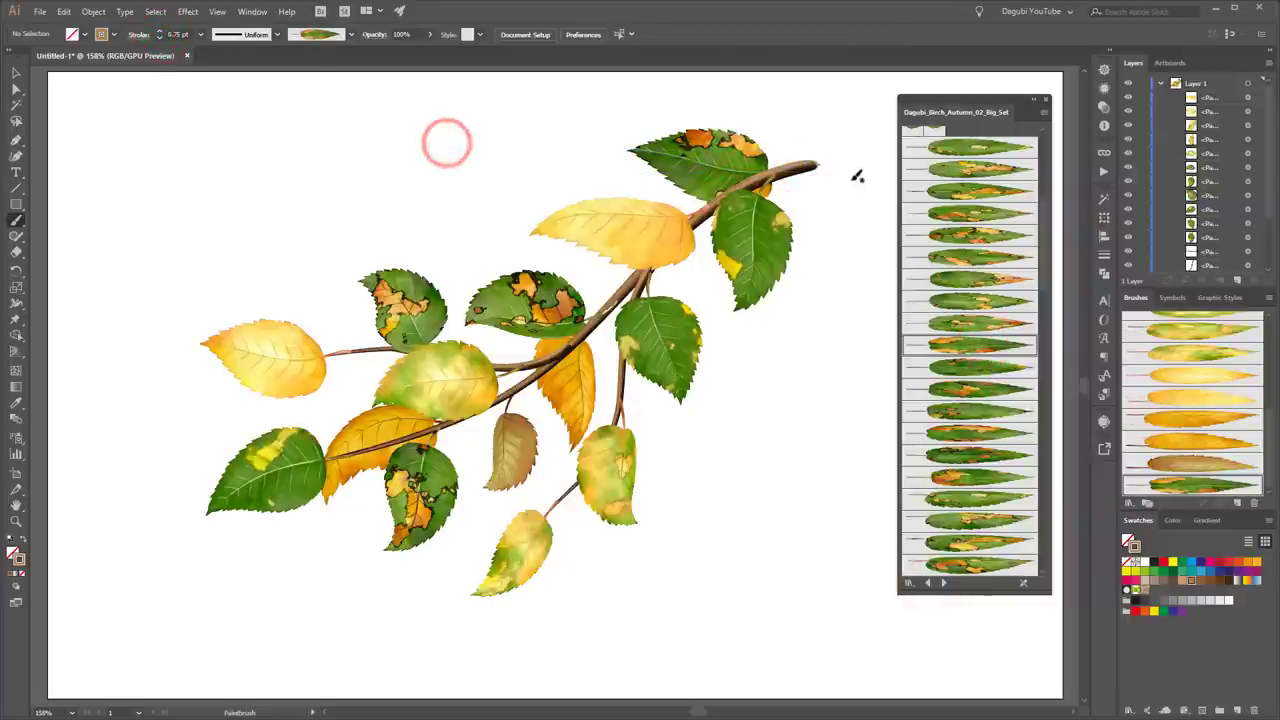
# Paint a green leaf hanging at the bottom of the branch.
pyautogui.scroll(-2, 966, 468)
pyautogui.scroll(-2, 966, 468)
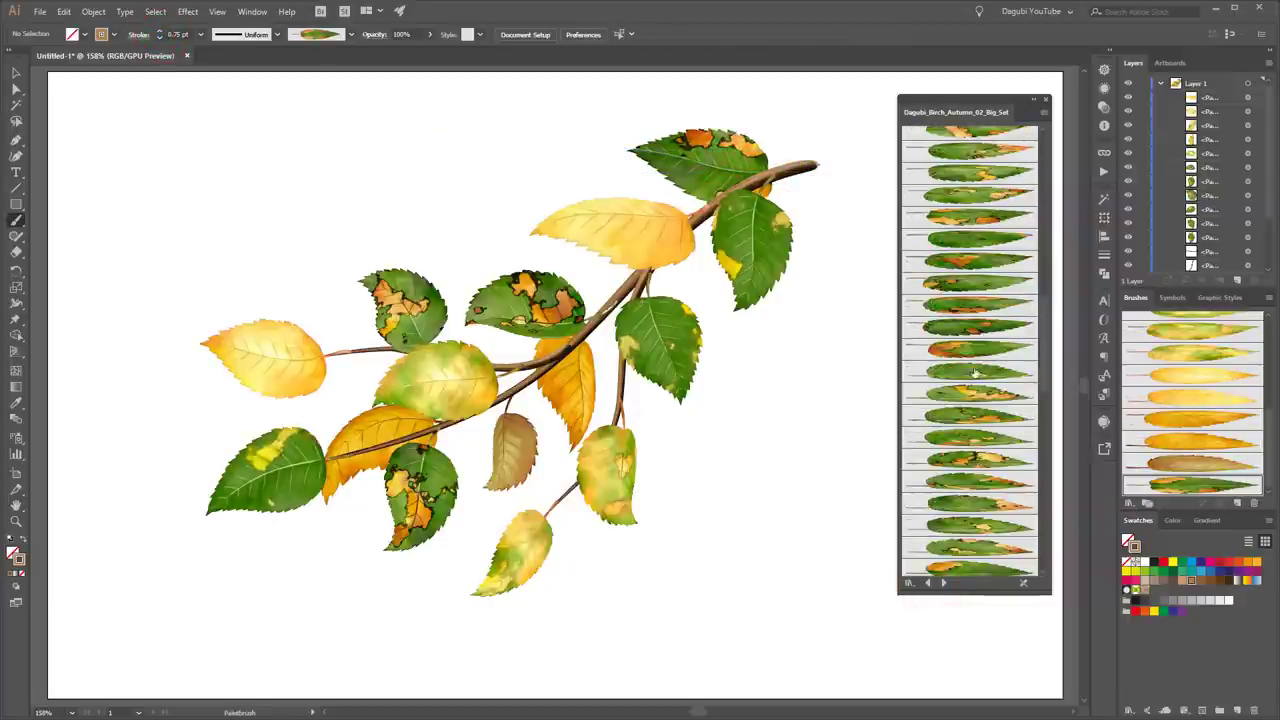
pyautogui.click(968, 368)
pyautogui.moveTo(566, 490); pyautogui.dragTo(590, 588)
pyautogui.keyDown('ctrl'); pyautogui.click(591, 546); pyautogui.keyUp('ctrl')
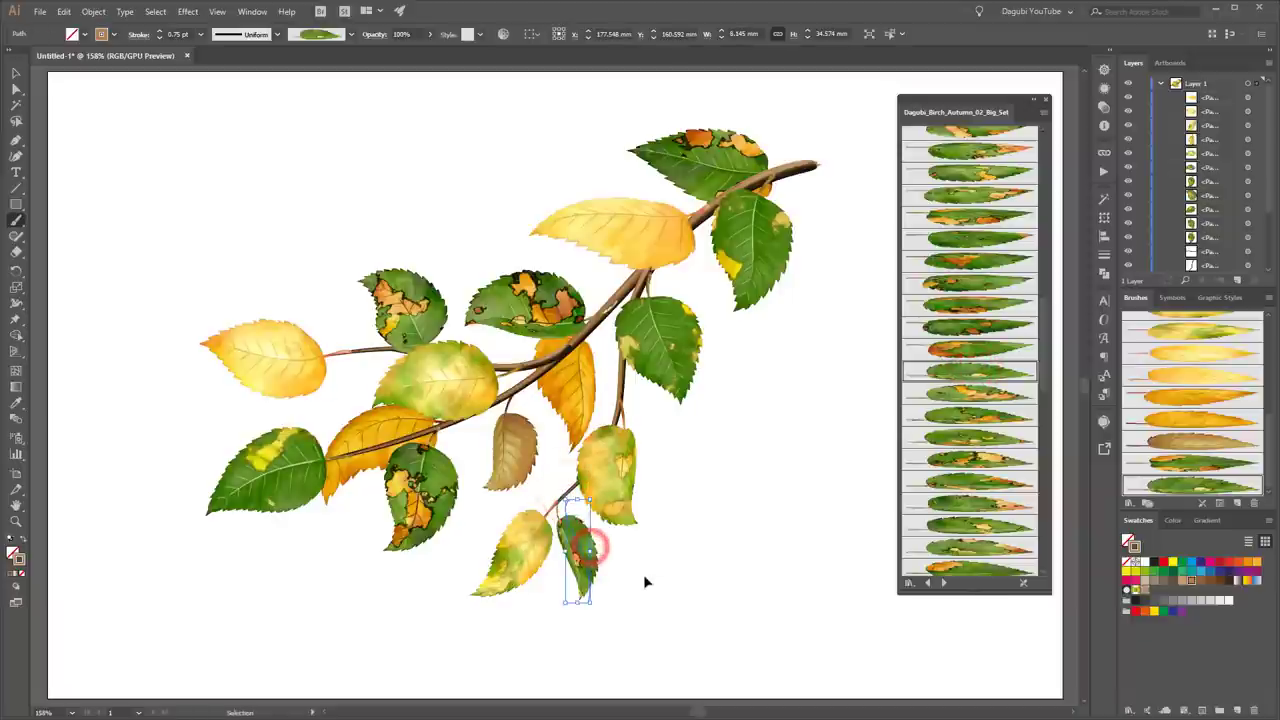
pyautogui.keyDown('ctrl'); pyautogui.click(669, 558); pyautogui.keyUp('ctrl')
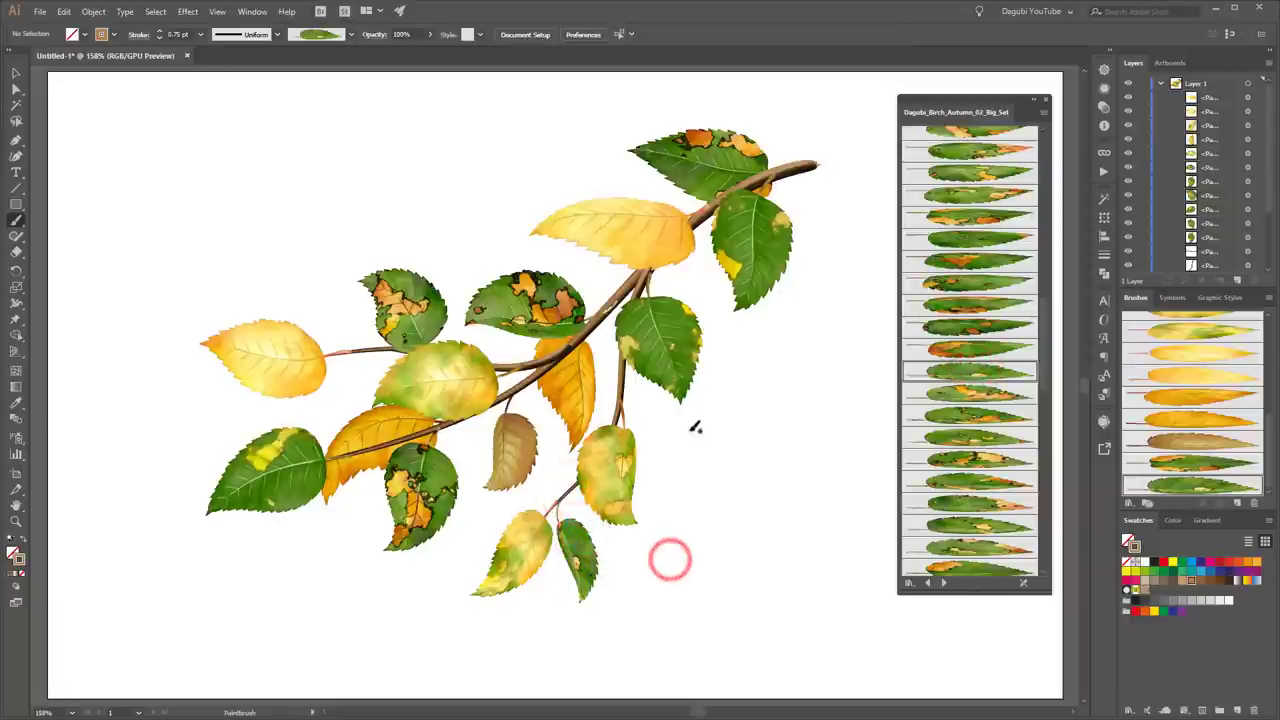
pyautogui.scroll(5, 1195, 400)
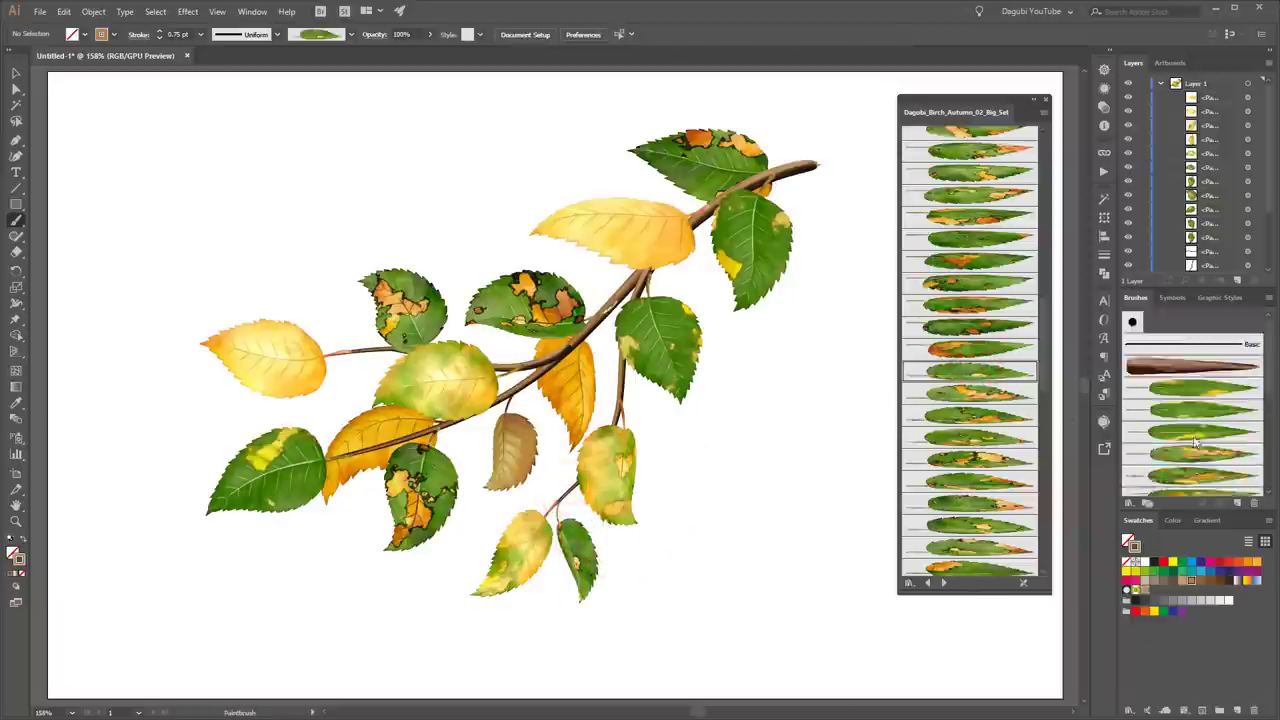
pyautogui.click(1197, 366)
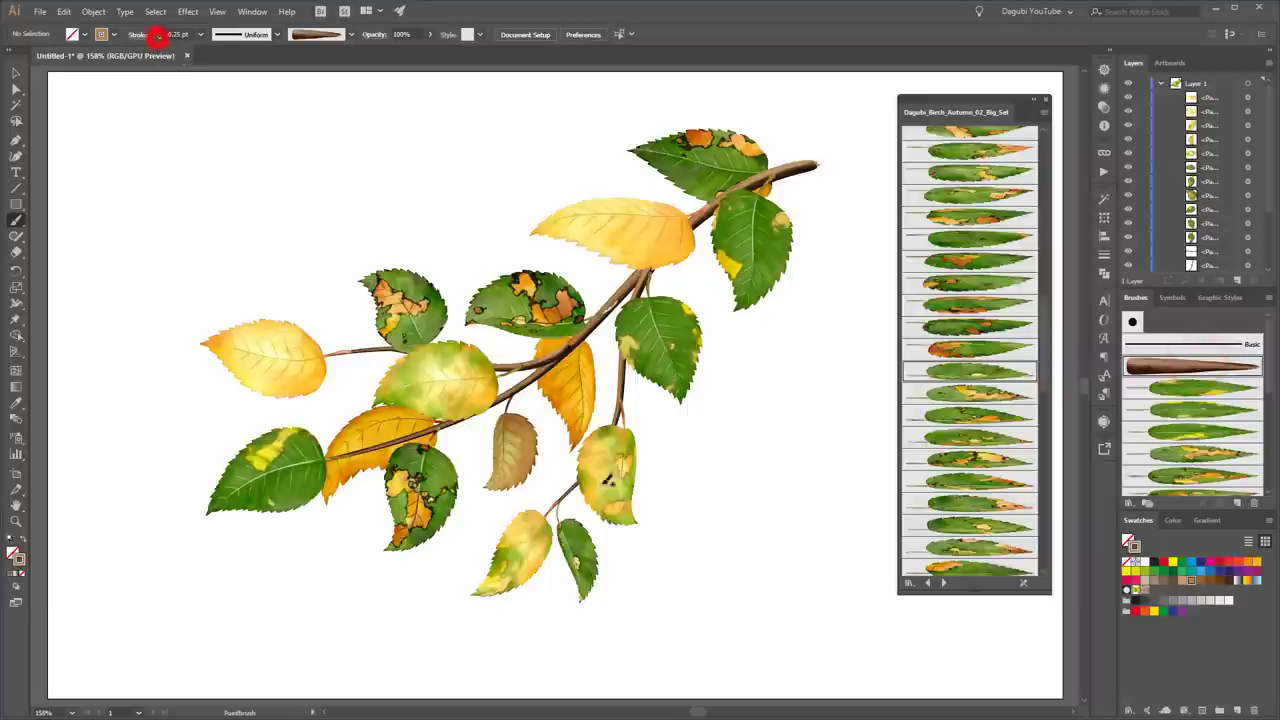
# Paint two small spotted leaves at and below the new twig.
pyautogui.click(987, 460)
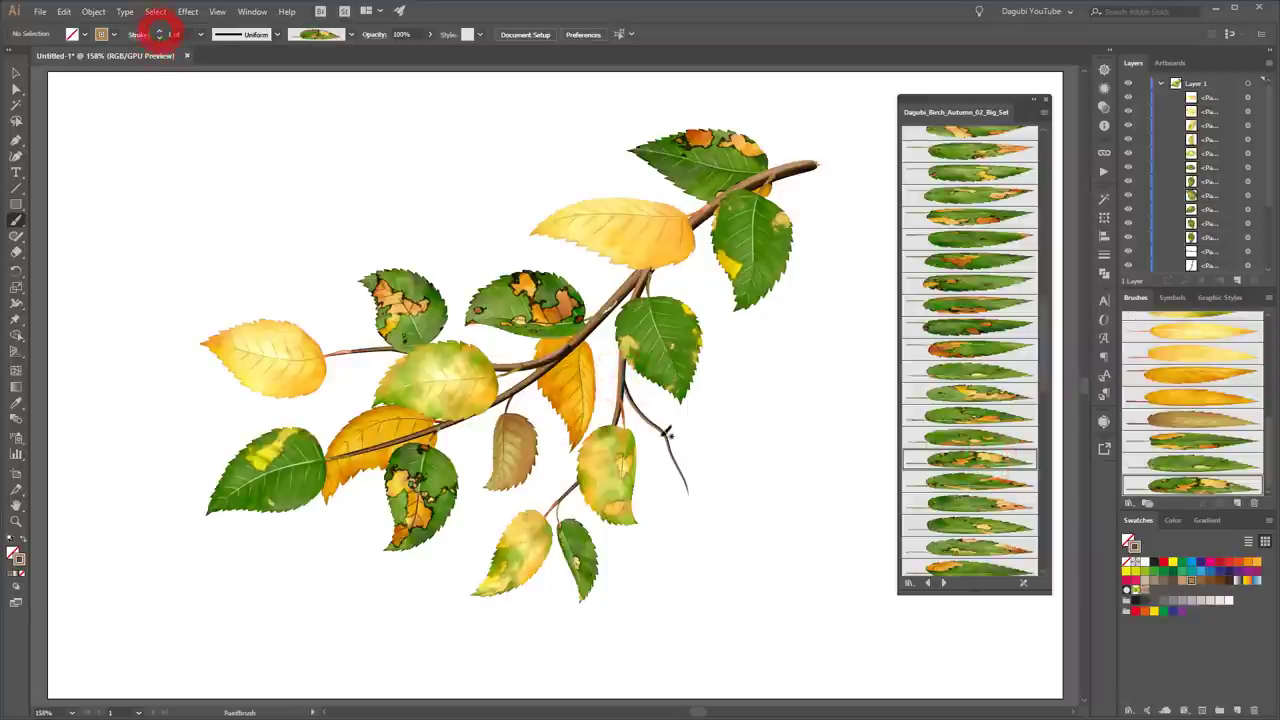
pyautogui.moveTo(706, 434); pyautogui.dragTo(730, 458)
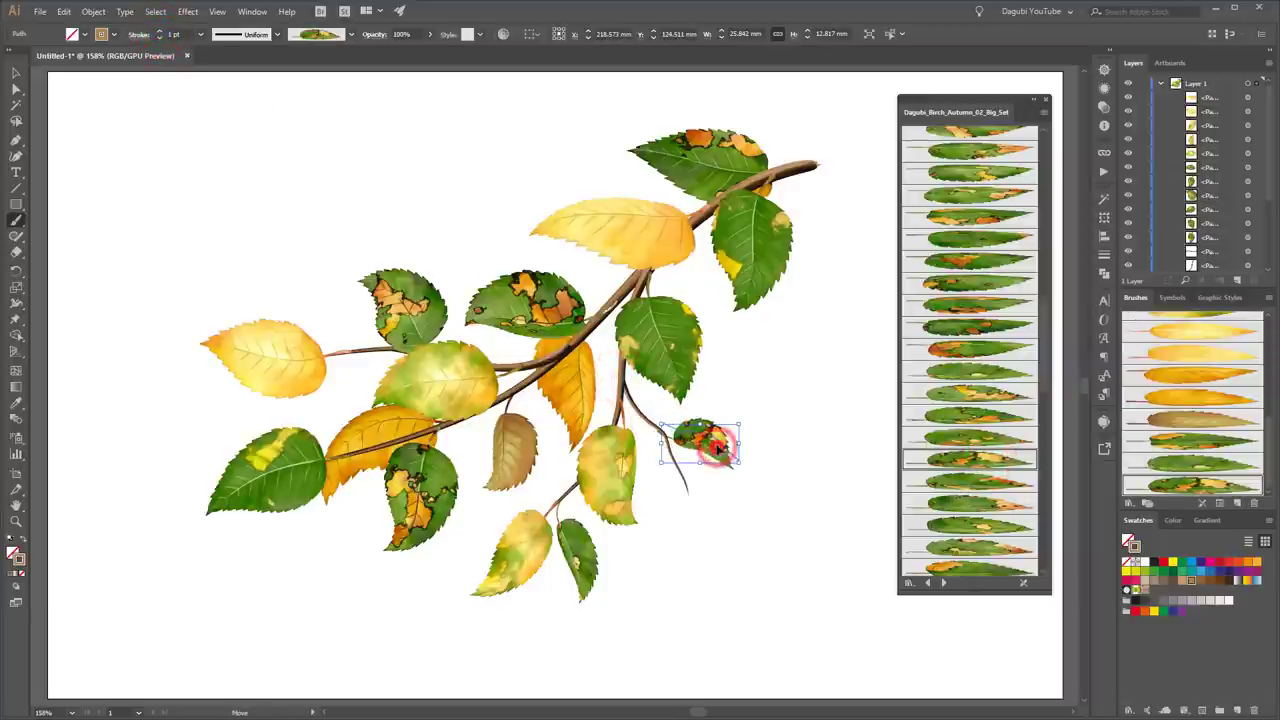
pyautogui.click(762, 506)
pyautogui.click(985, 393)
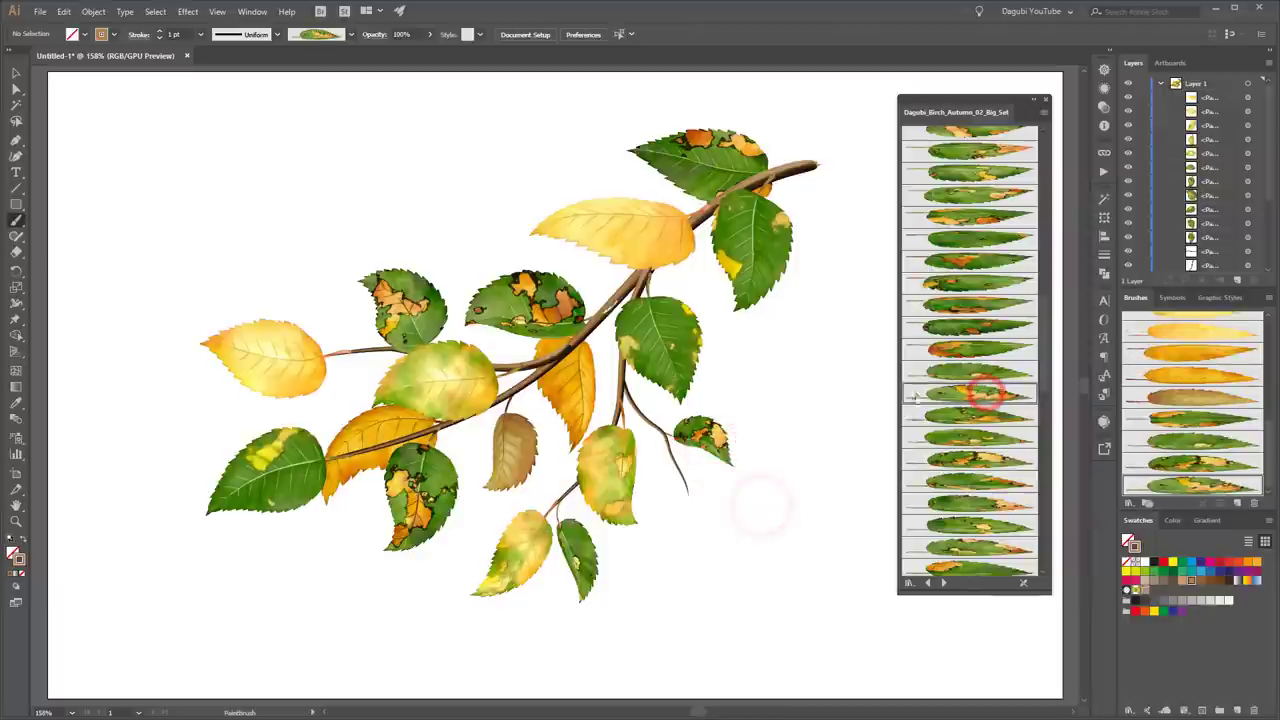
pyautogui.click(966, 216)
pyautogui.moveTo(655, 518); pyautogui.dragTo(662, 445)
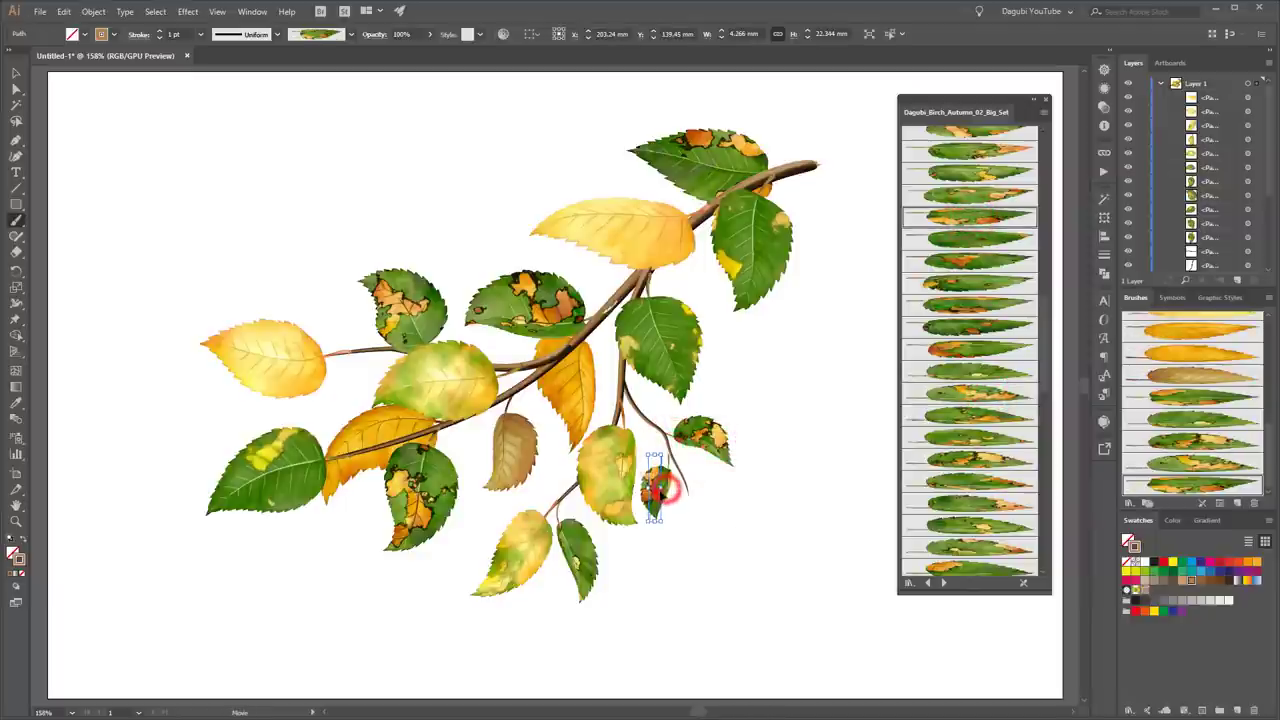
# Load the Birch_Autumn_04 brush set and paint a small yellow leaf at the lower right.
pyautogui.click(749, 555)
pyautogui.click(943, 584)
pyautogui.click(943, 584)
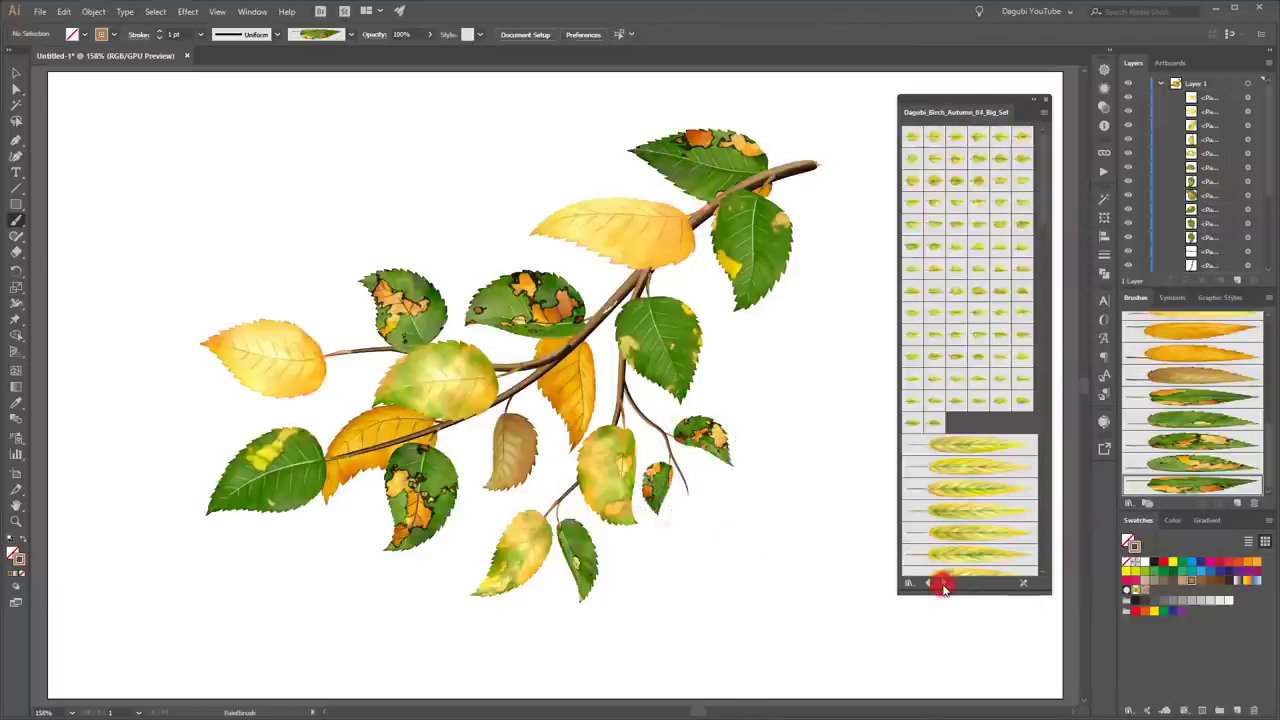
pyautogui.click(971, 445)
pyautogui.moveTo(685, 482); pyautogui.dragTo(690, 535)
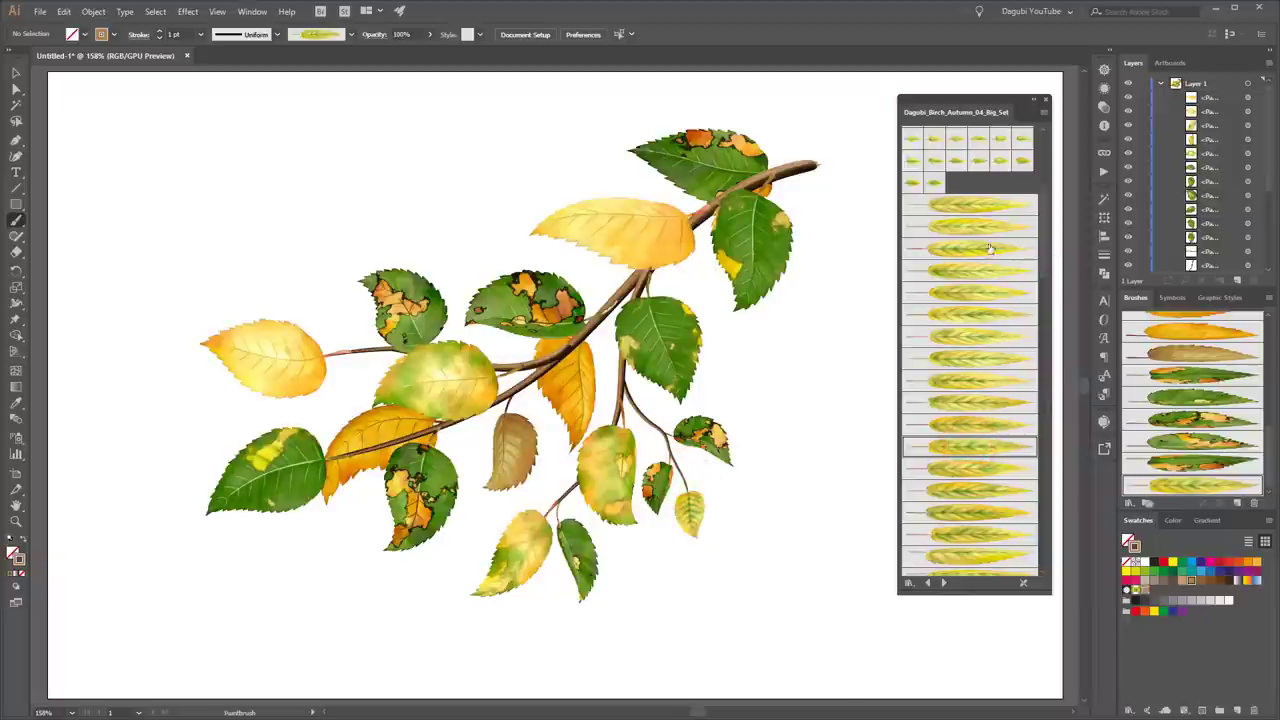
pyautogui.click(909, 586)
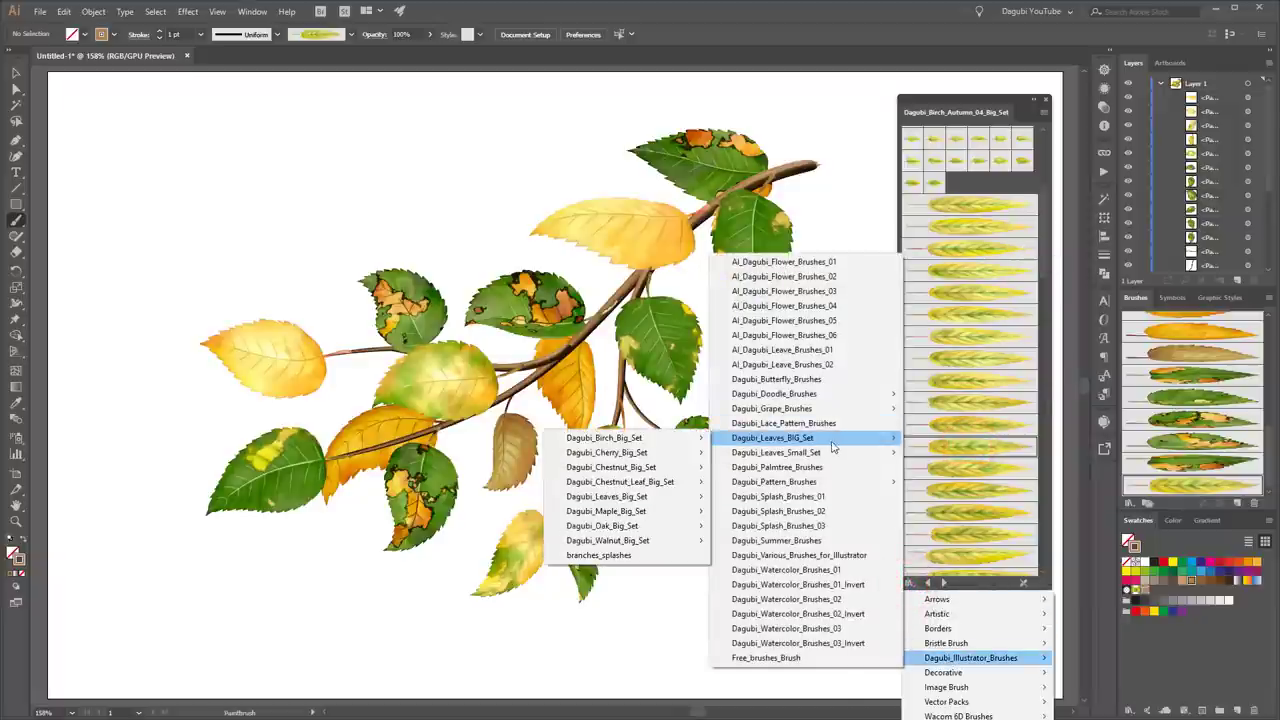
# Load the branches_splashes library, pick a watercolour splash brush, and set blend mode to Multiply.
pyautogui.click(640, 557)
pyautogui.scroll(-1, 965, 500)
pyautogui.click(965, 495)
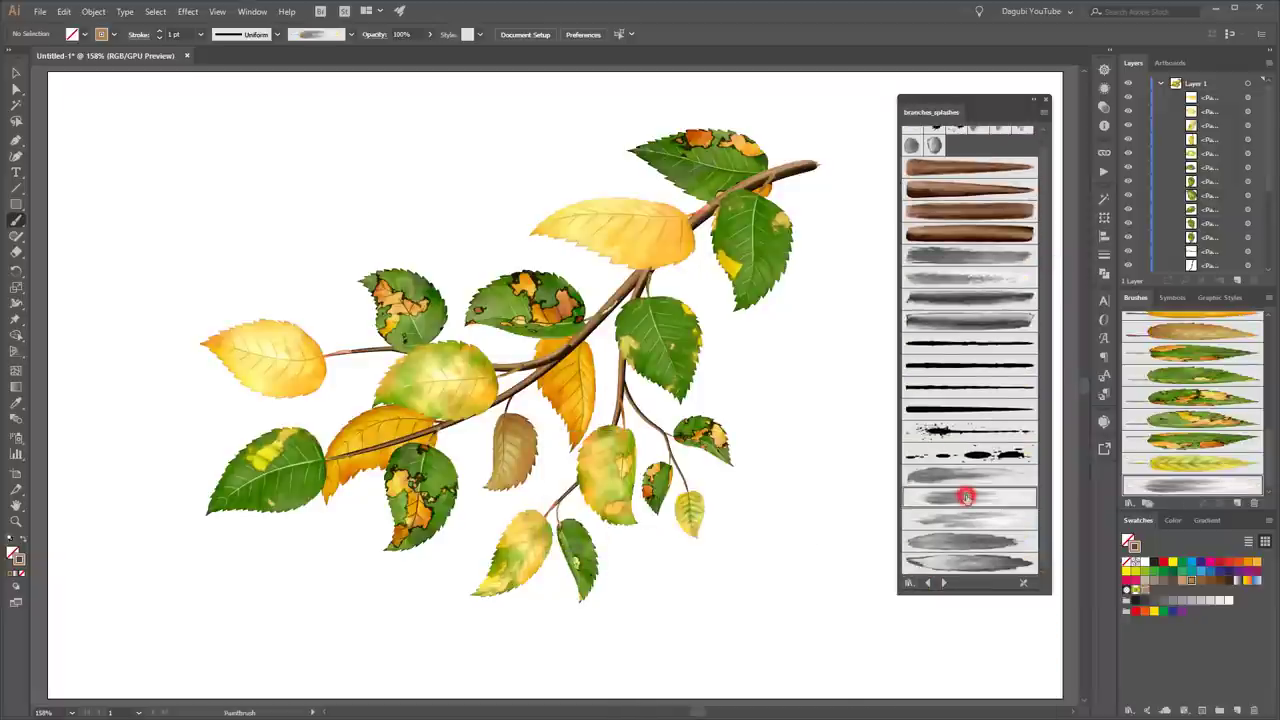
pyautogui.click(1104, 106)
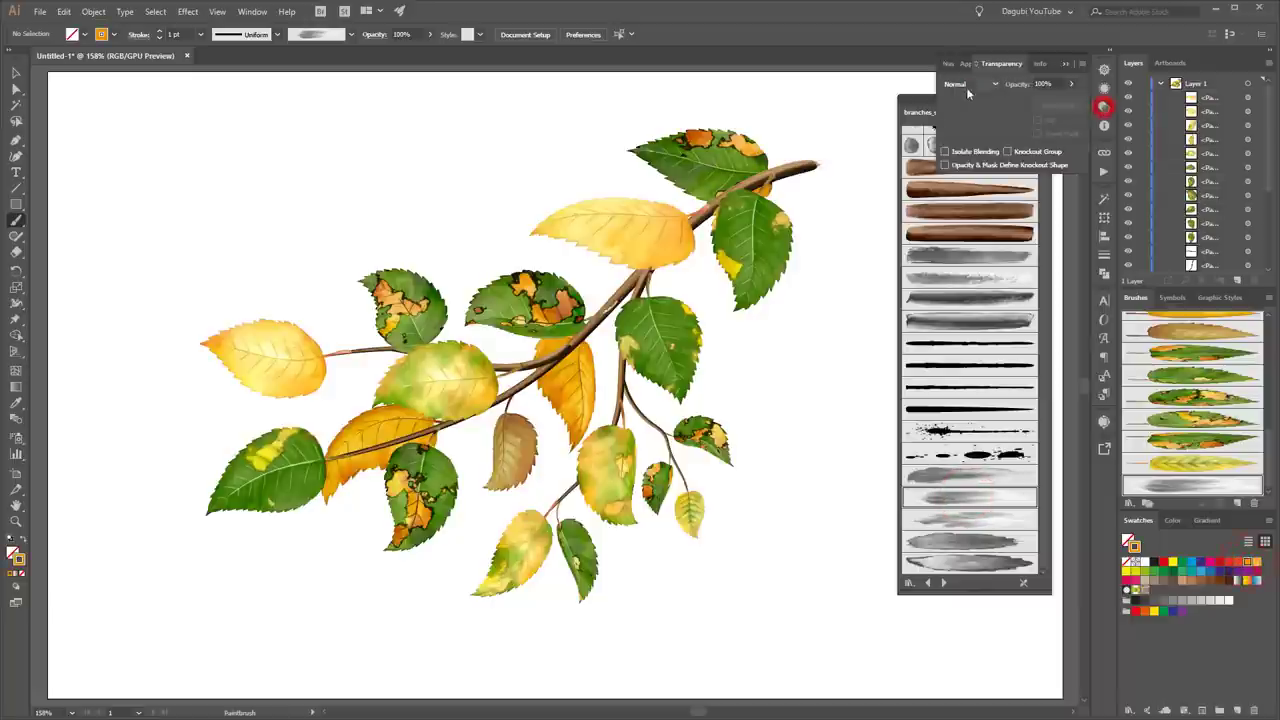
pyautogui.click(968, 84)
pyautogui.click(966, 130)
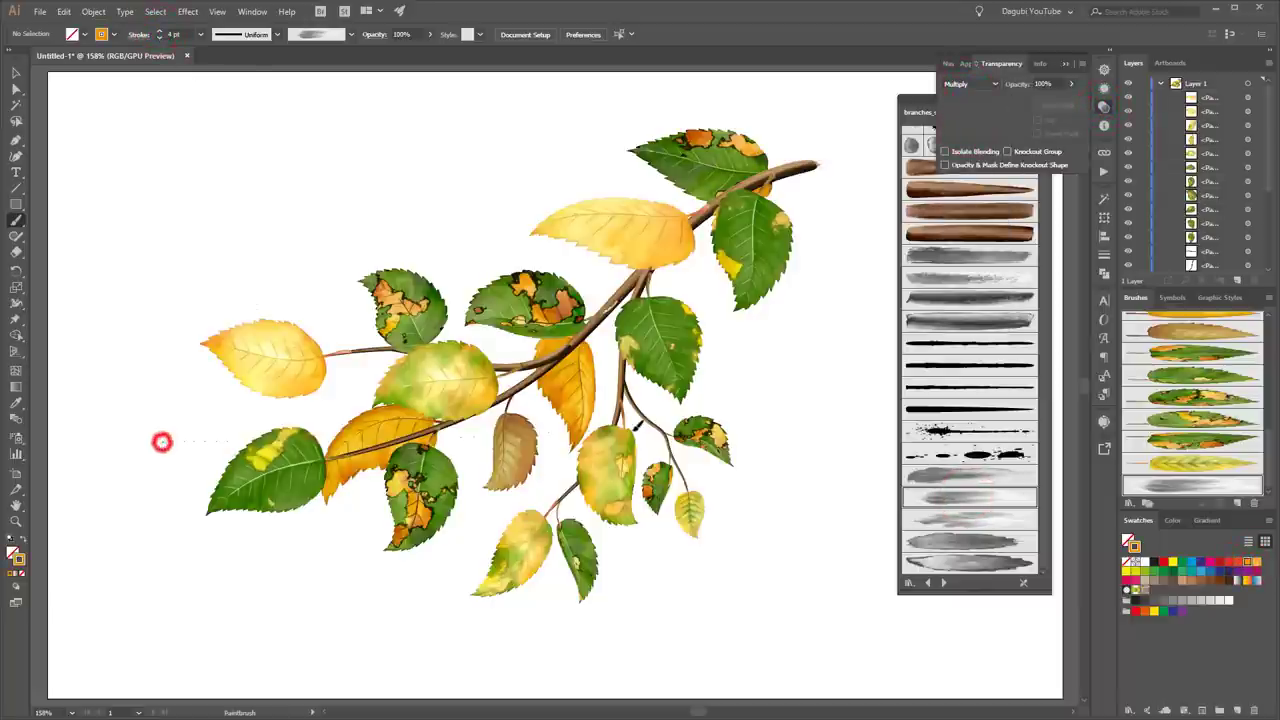
# Paint an orange wash behind the left leaves and thicken its stroke to enlarge it.
pyautogui.moveTo(162, 441); pyautogui.dragTo(160, 442)
pyautogui.click(160, 31)
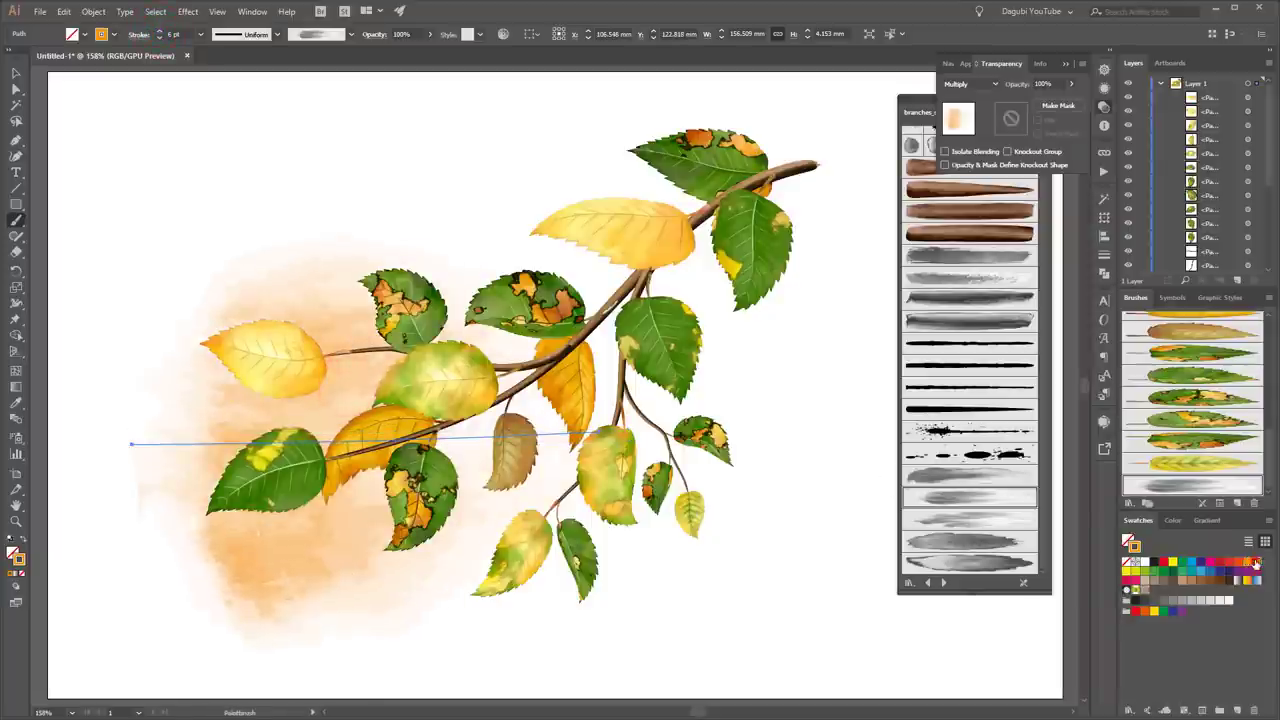
pyautogui.click(863, 607)
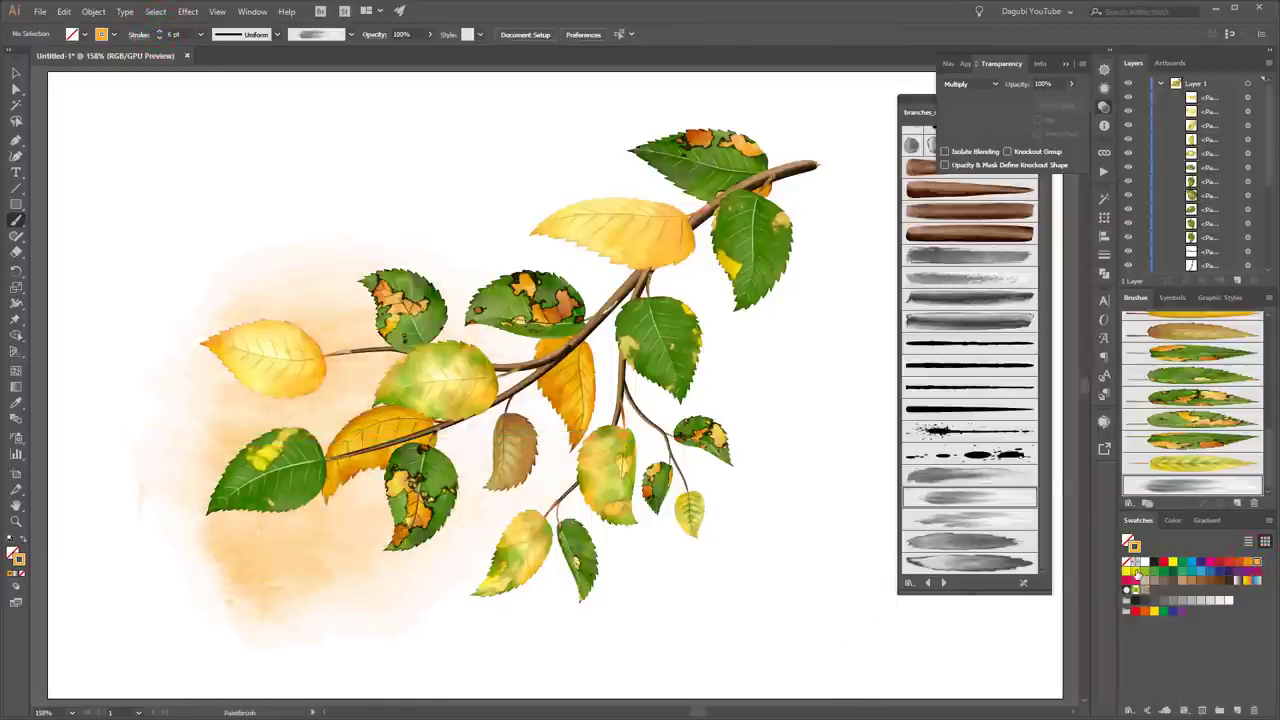
pyautogui.click(984, 520)
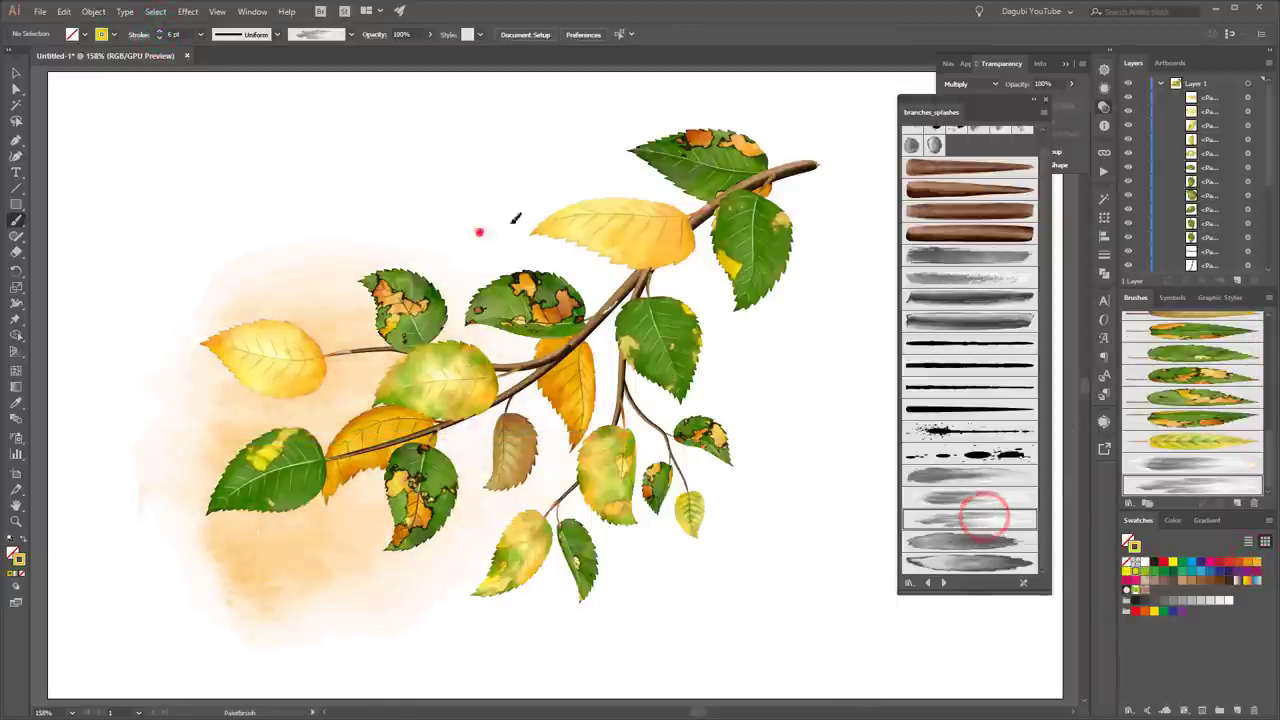
# Paint a thin yellow-green watercolour wash at the upper right and adjust its stroke weight.
pyautogui.moveTo(480, 230); pyautogui.dragTo(635, 101)
pyautogui.press('v')
pyautogui.click(588, 125)
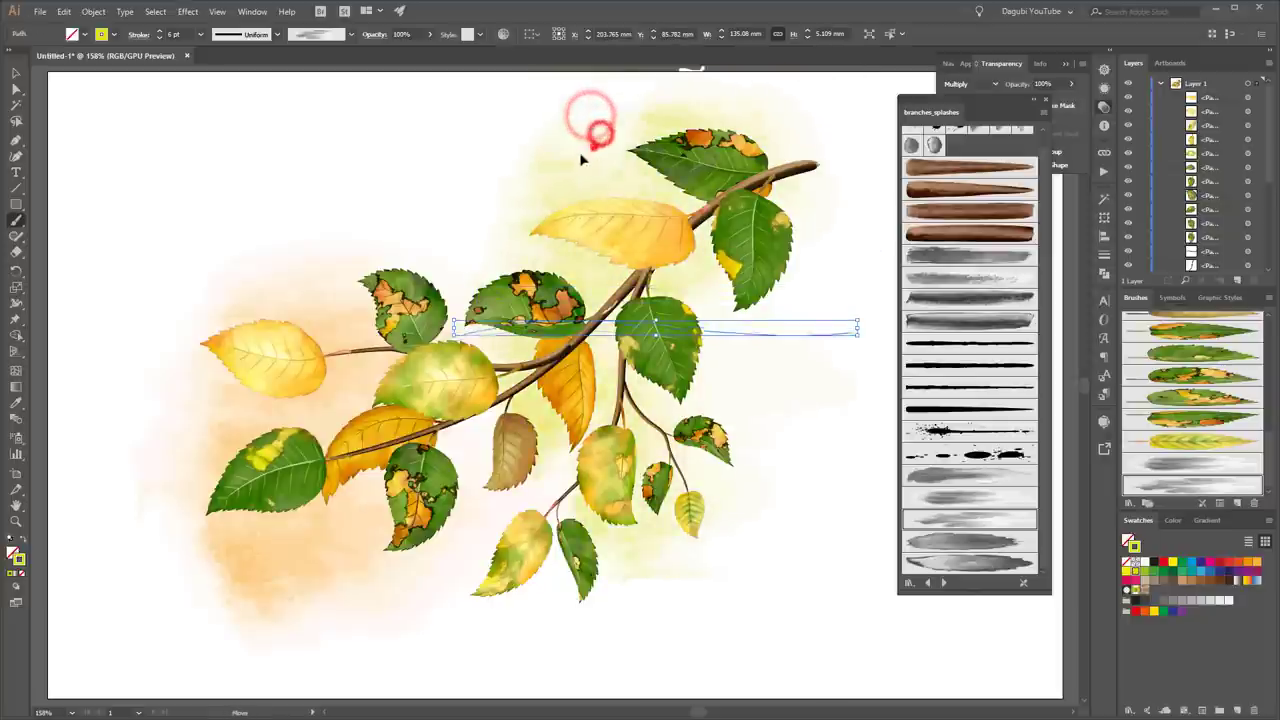
pyautogui.press('b')
pyautogui.click(159, 35)
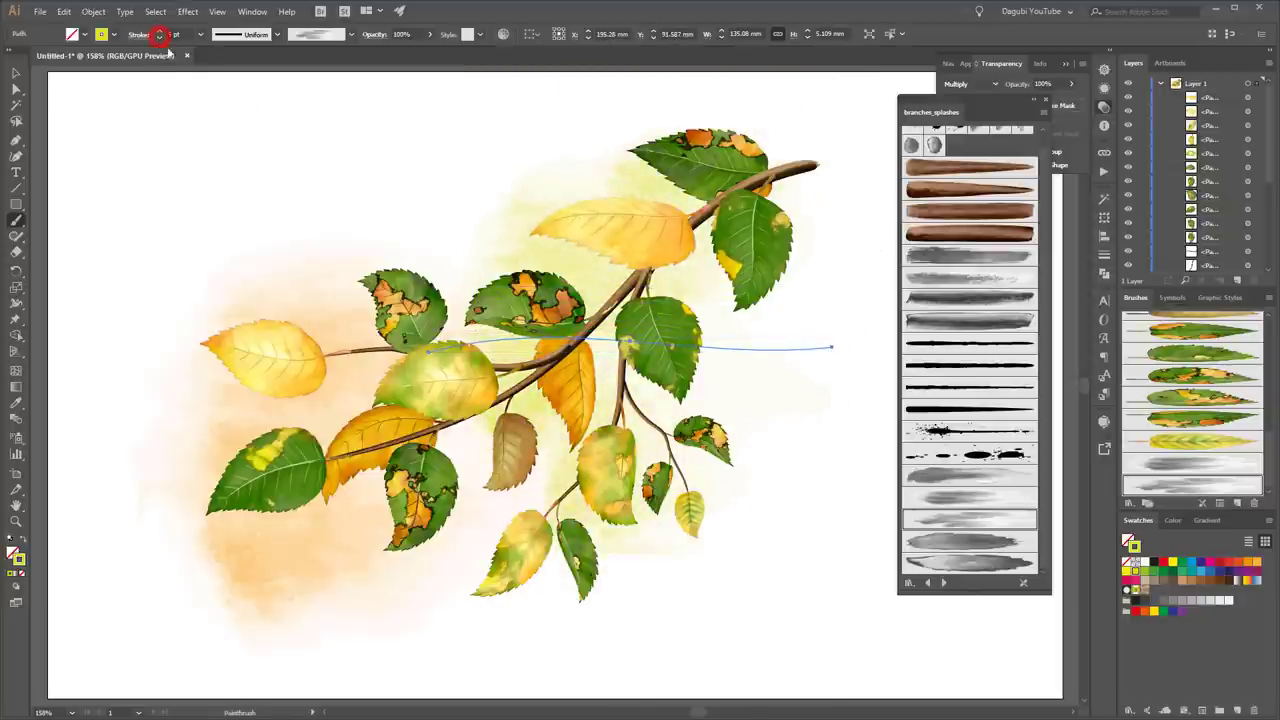
pyautogui.click(843, 670)
# Paint yellow ink splashes across the branch with the ink-splash brush at a lower weight.
pyautogui.click(957, 452)
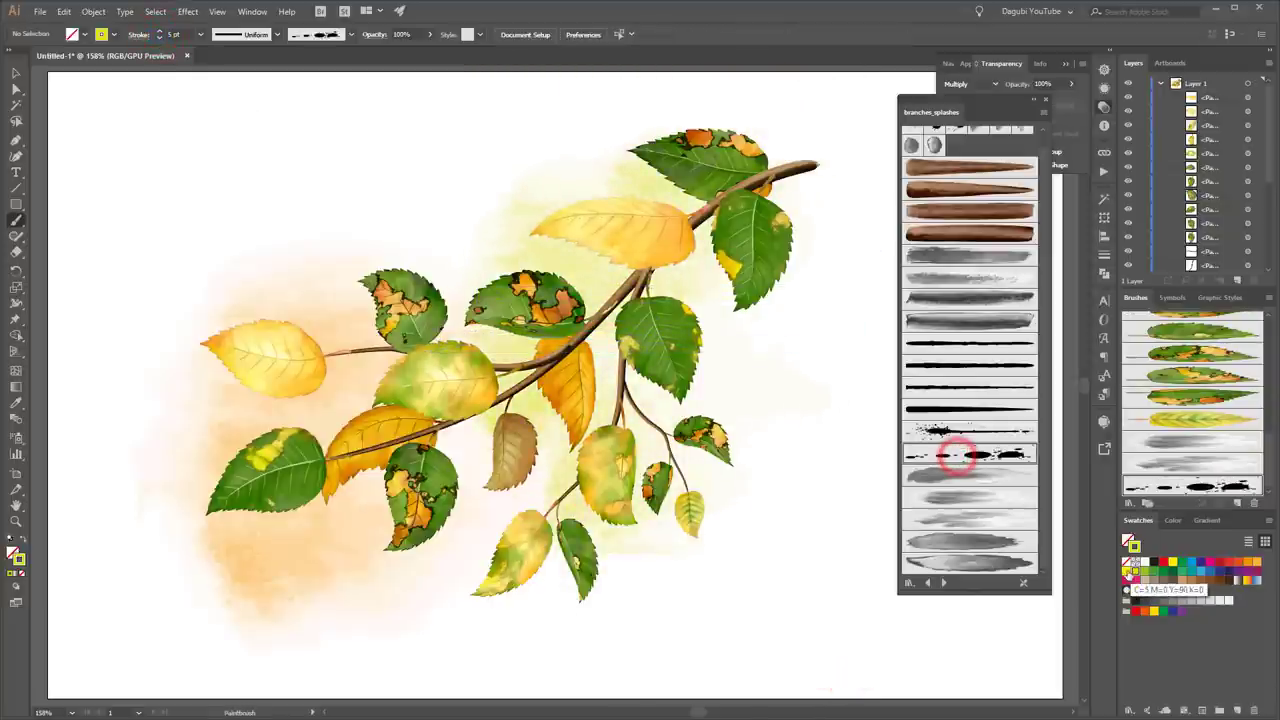
pyautogui.click(1127, 571)
pyautogui.click(159, 38)
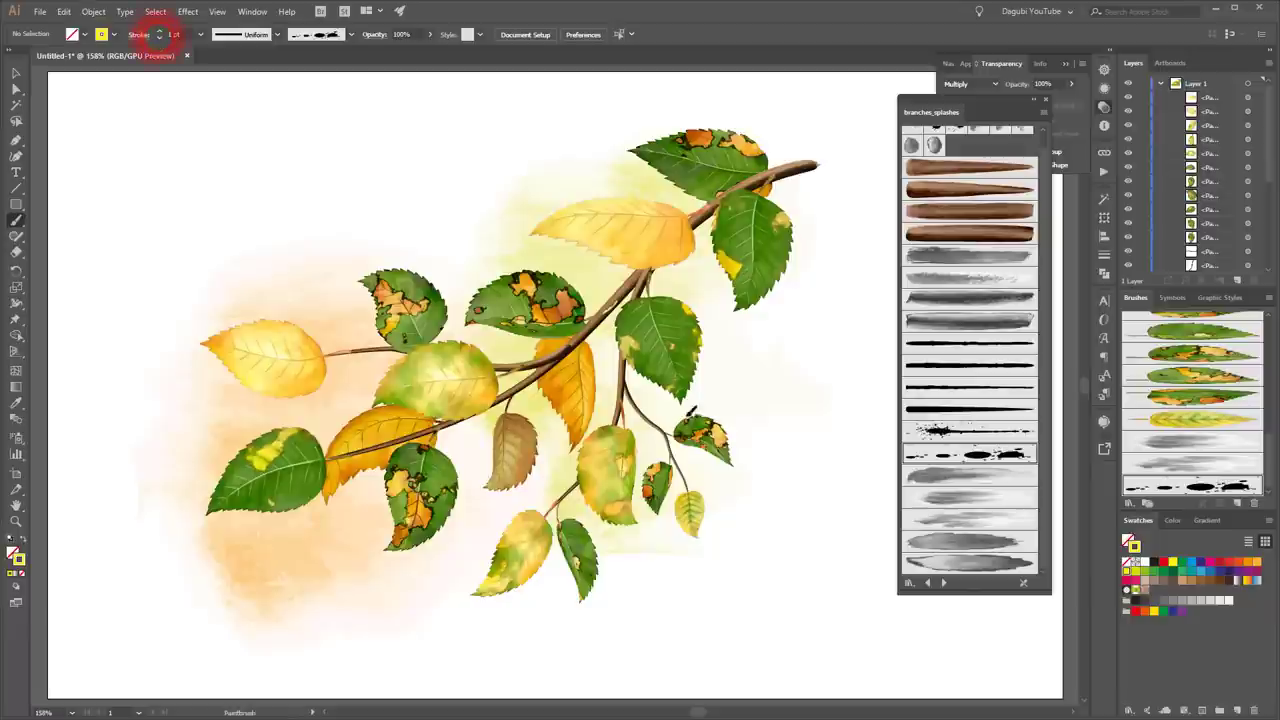
pyautogui.moveTo(786, 350); pyautogui.dragTo(832, 347)
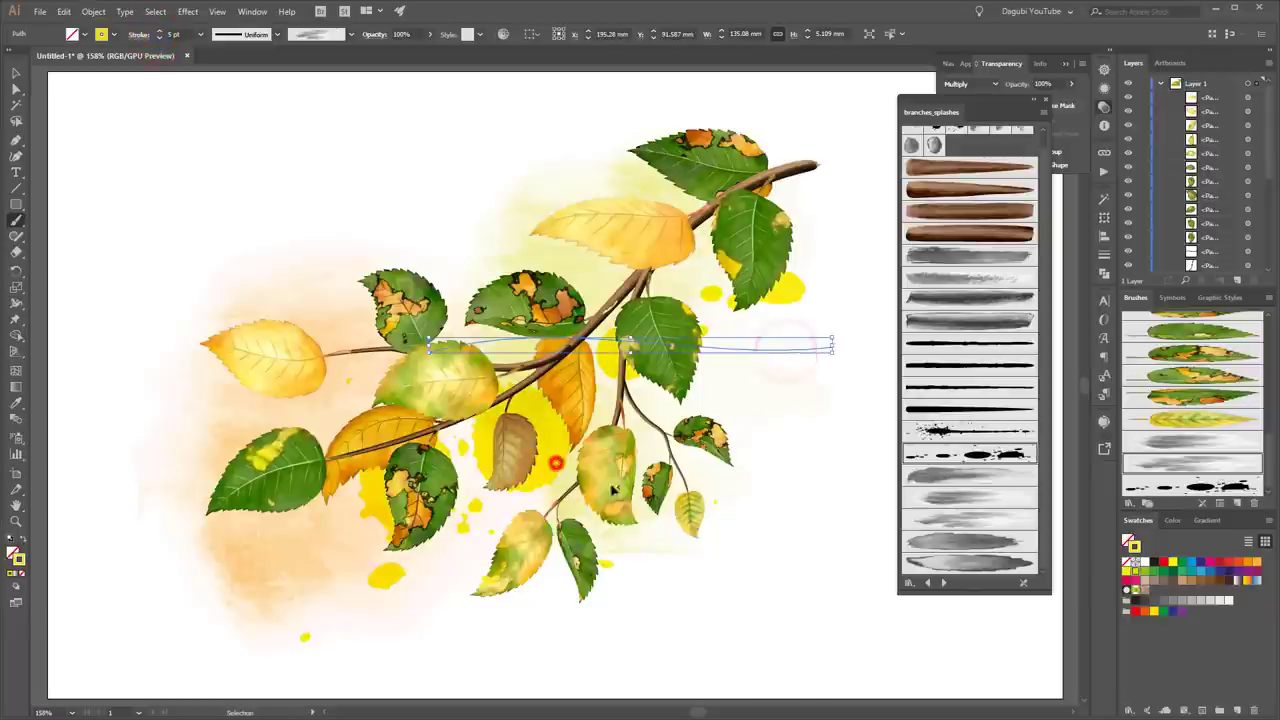
# Make the yellow splashes paler and brighter using the RGB sliders in the Color panel.
pyautogui.click(1174, 521)
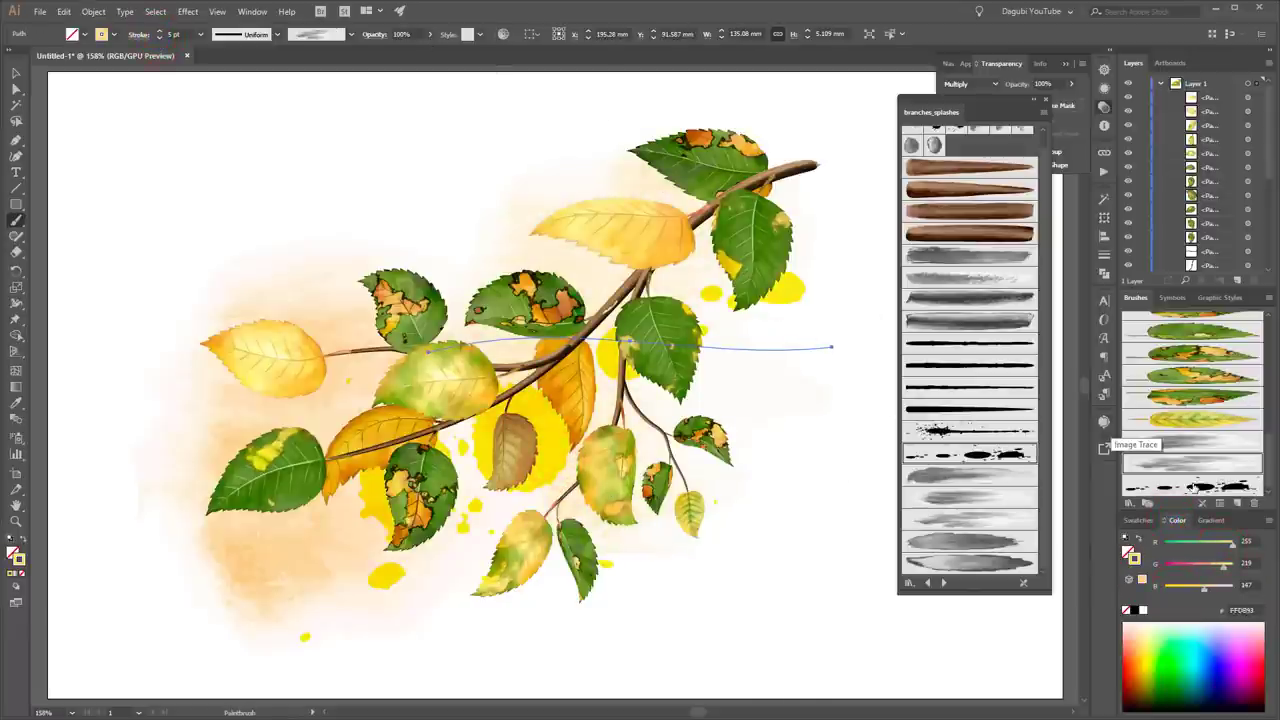
pyautogui.keyDown('ctrl'); pyautogui.click(793, 290); pyautogui.keyUp('ctrl')
pyautogui.click(1184, 592)
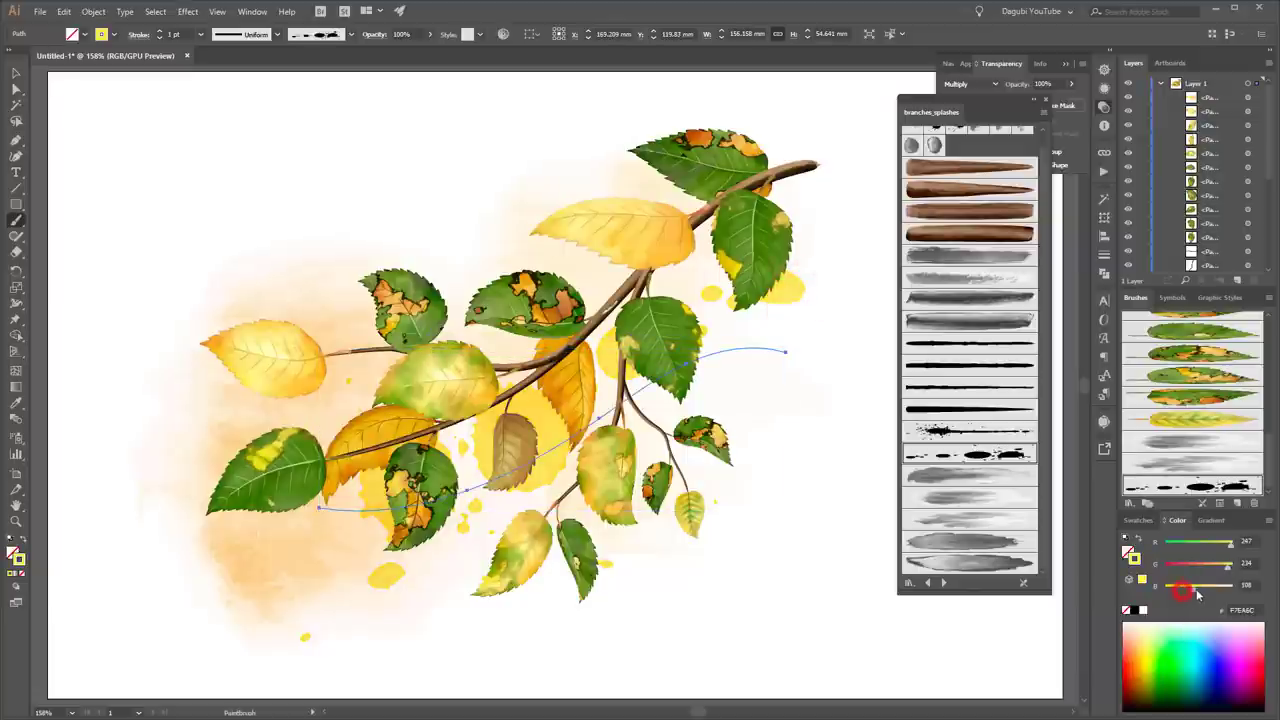
pyautogui.click(1228, 566)
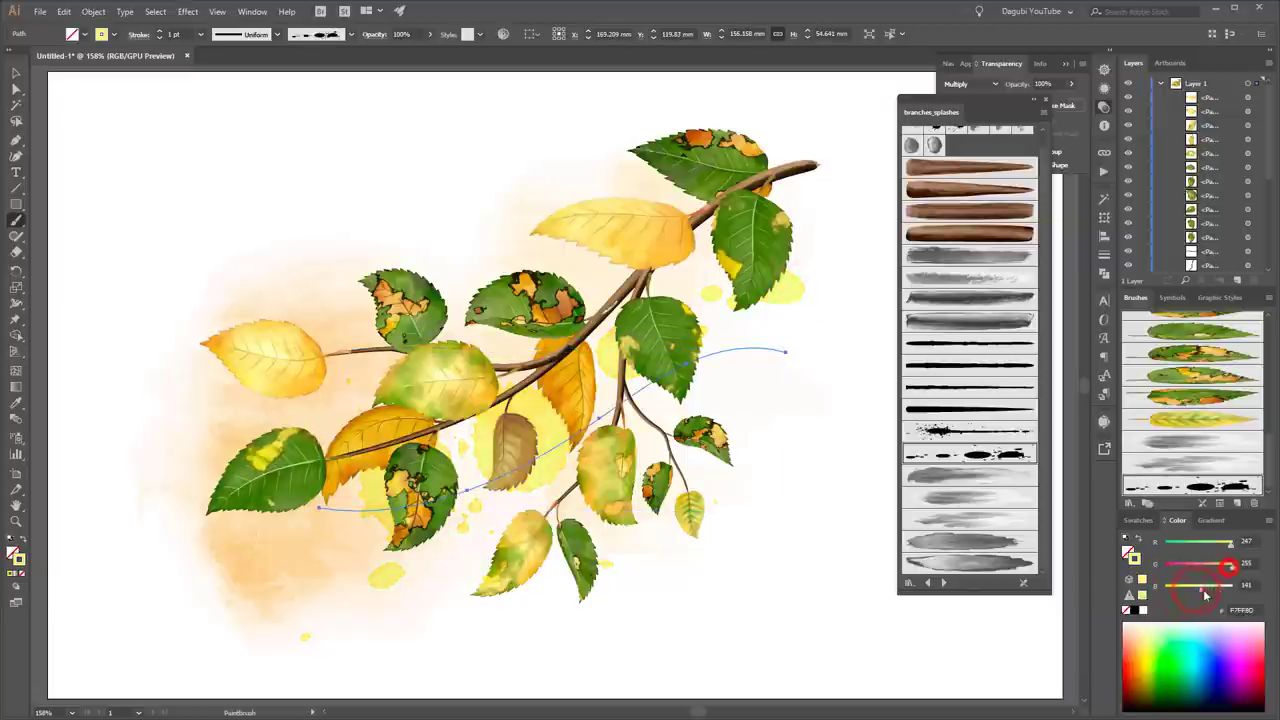
pyautogui.click(1028, 640)
pyautogui.scroll(1, 970, 300)
pyautogui.click(935, 136)
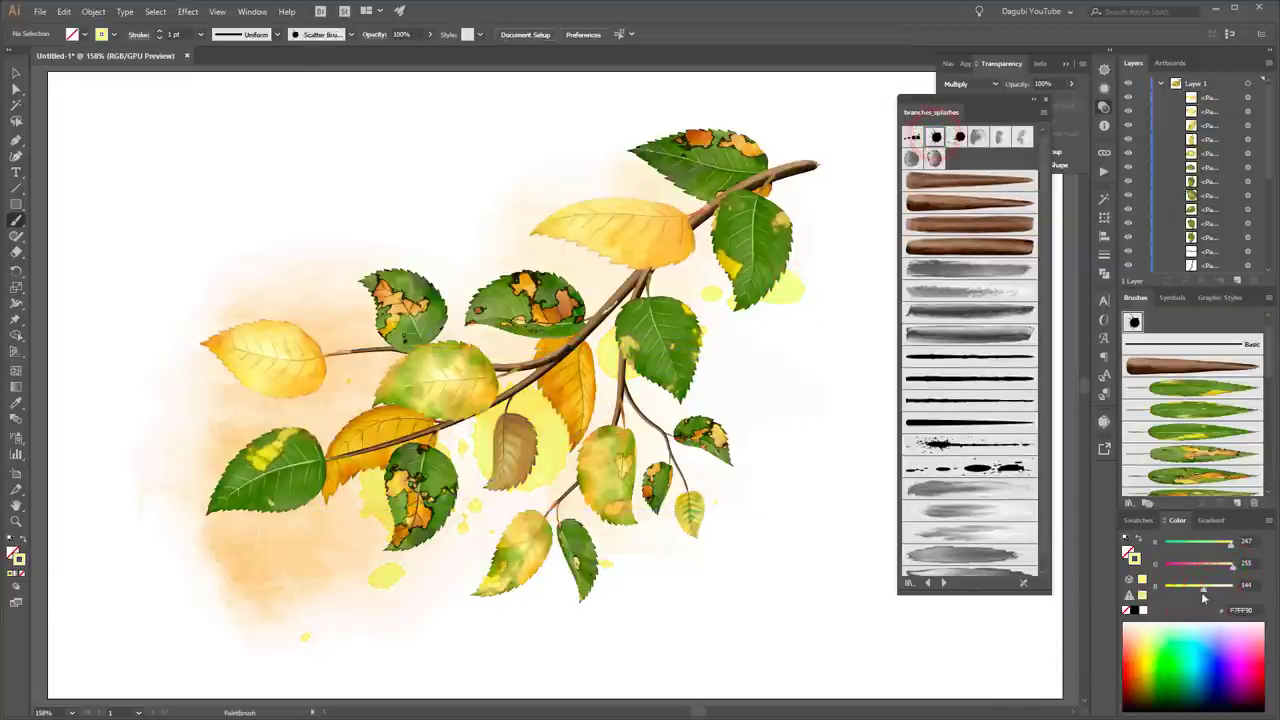
# Scatter orange splashes across the upper branch and enlarge them to a 2 pt stroke.
pyautogui.moveTo(430, 350); pyautogui.dragTo(832, 347)
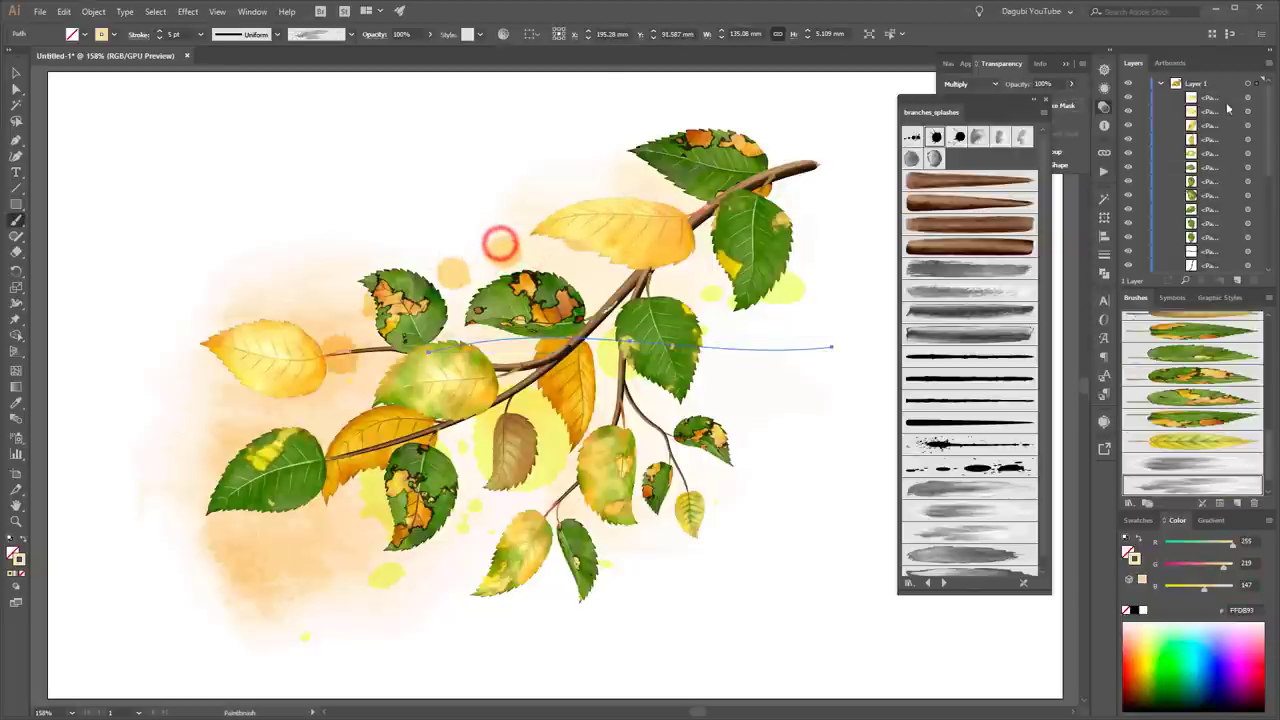
pyautogui.scroll(-2, 1210, 270)
pyautogui.click(1249, 266)
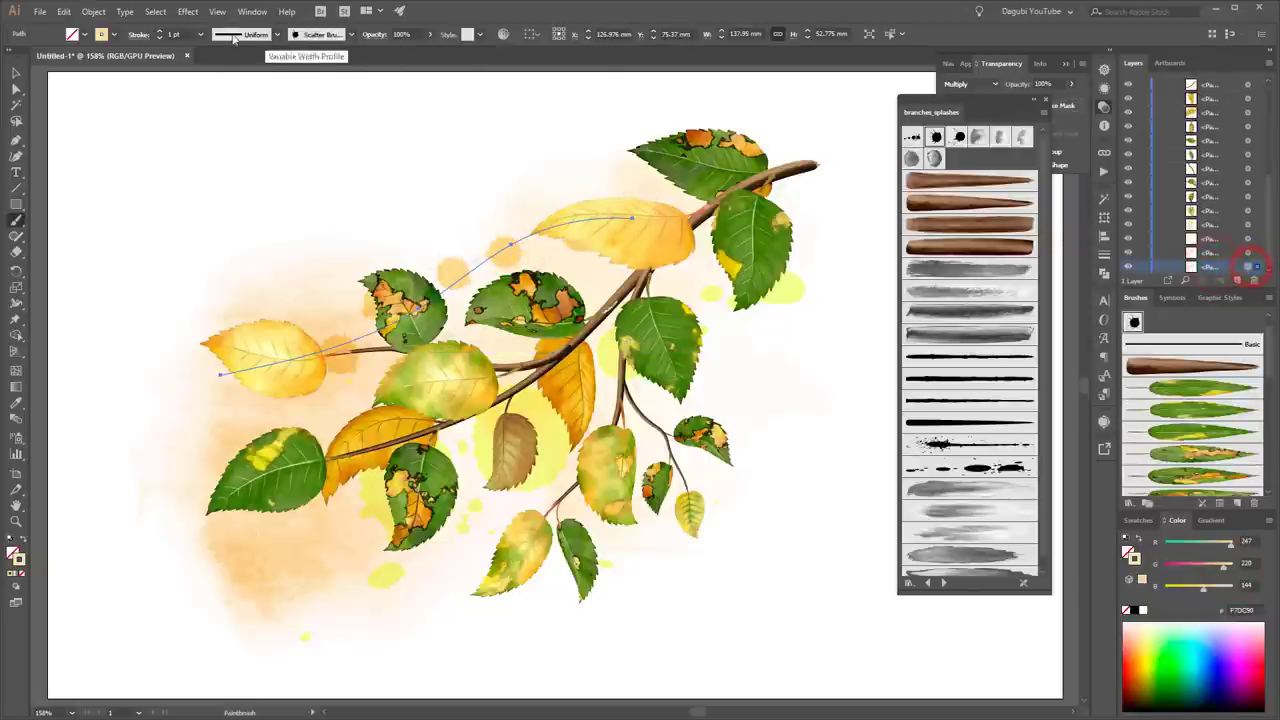
pyautogui.click(160, 32)
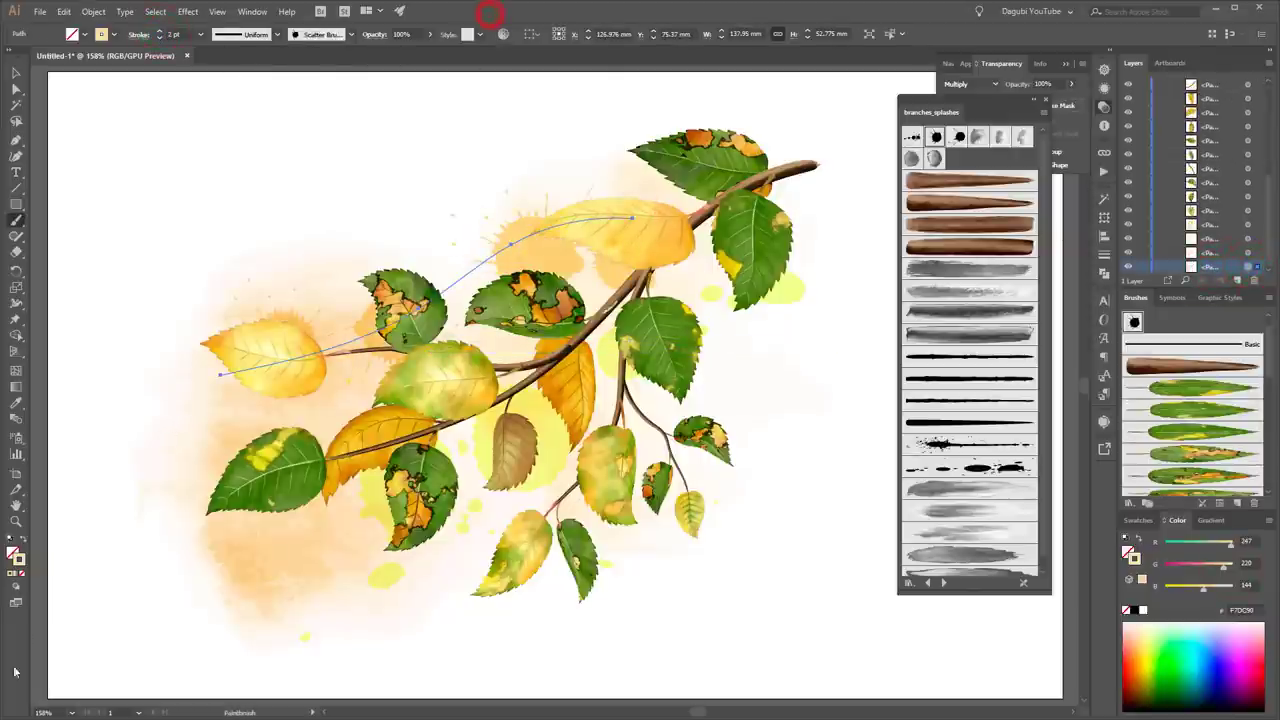
pyautogui.keyDown('ctrl'); pyautogui.click(1017, 655); pyautogui.keyUp('ctrl')
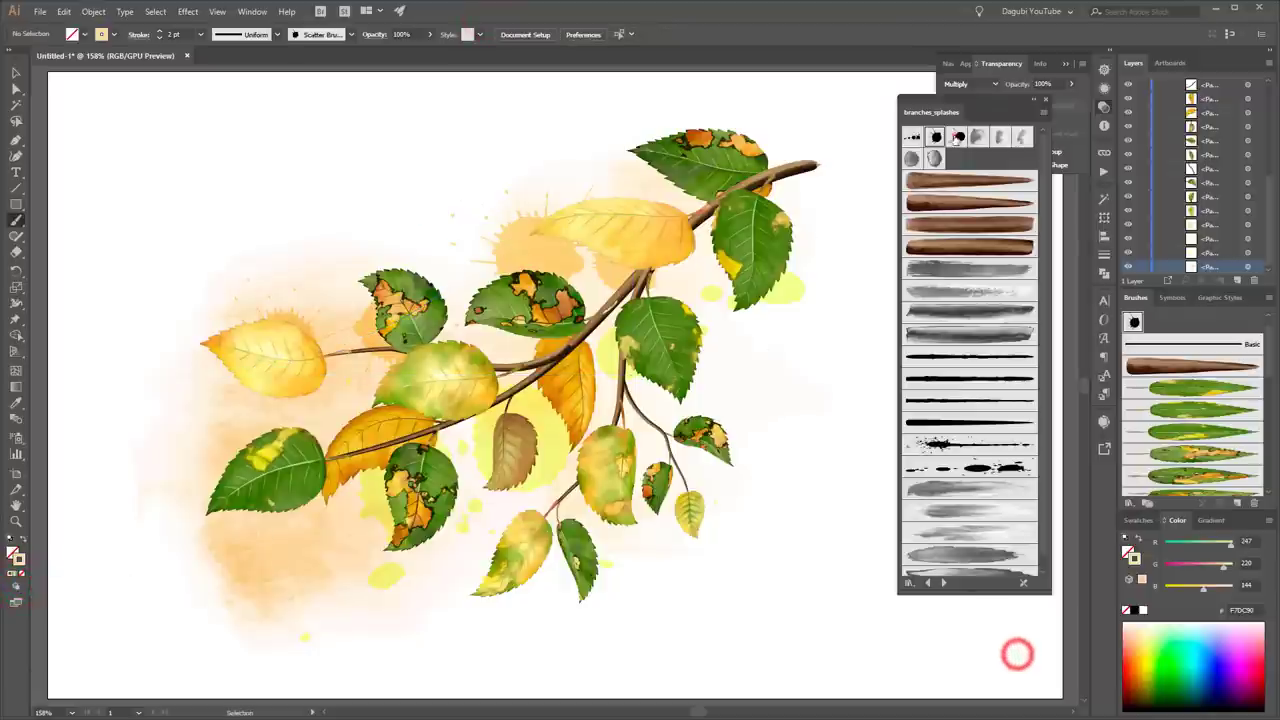
# Dab pale mint-green splashes below the branch and at the lower left.
pyautogui.click(958, 137)
pyautogui.click(1172, 627)
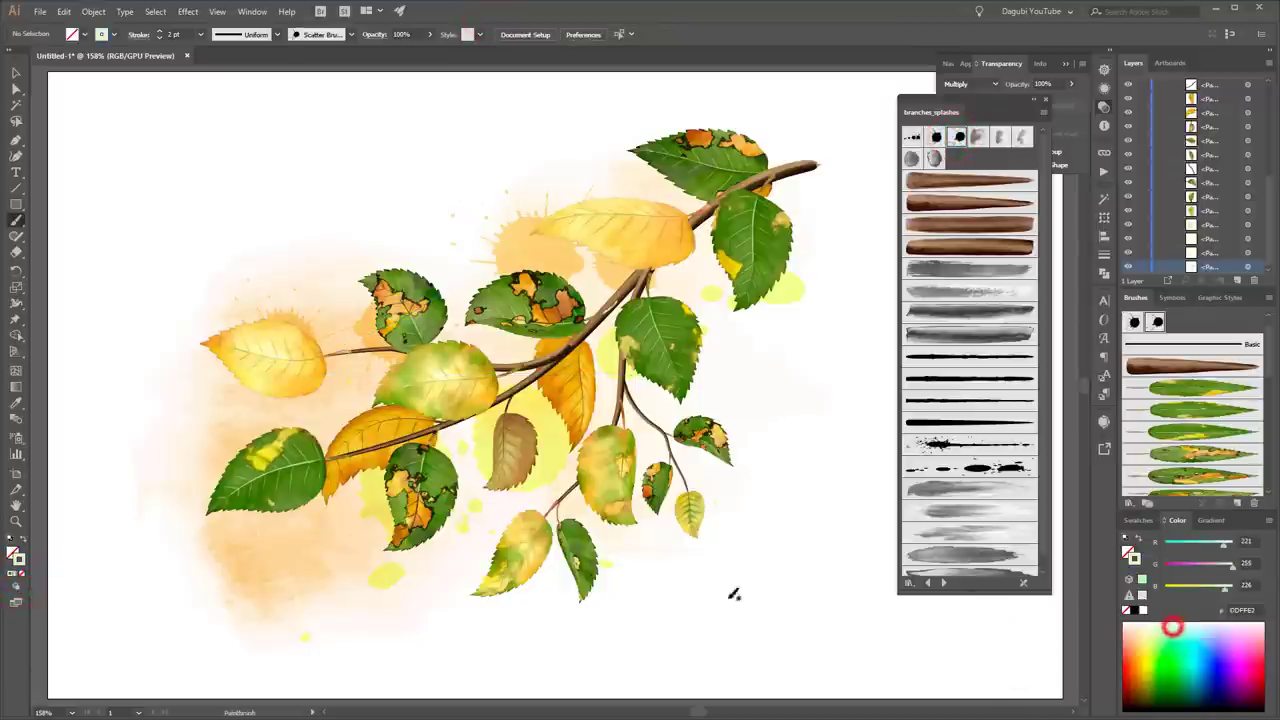
pyautogui.click(263, 567)
pyautogui.moveTo(270, 585); pyautogui.dragTo(265, 582)
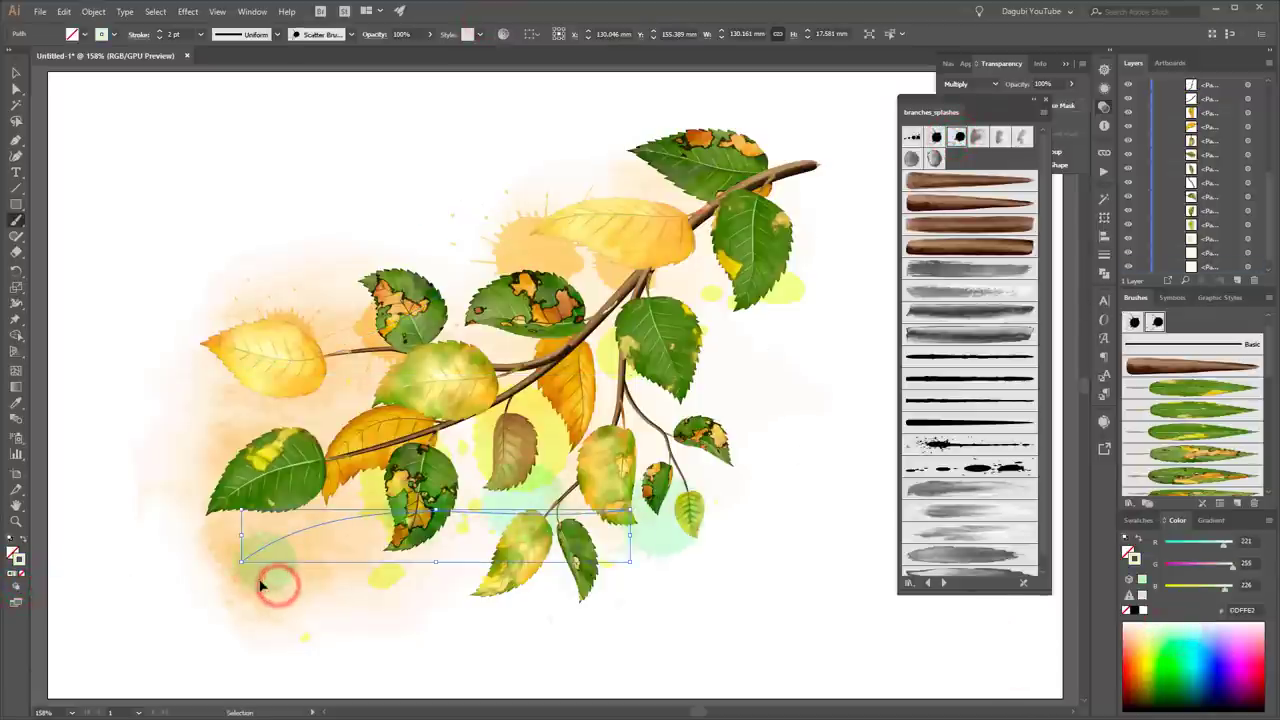
pyautogui.keyDown('ctrl'); pyautogui.click(875, 657); pyautogui.keyUp('ctrl')
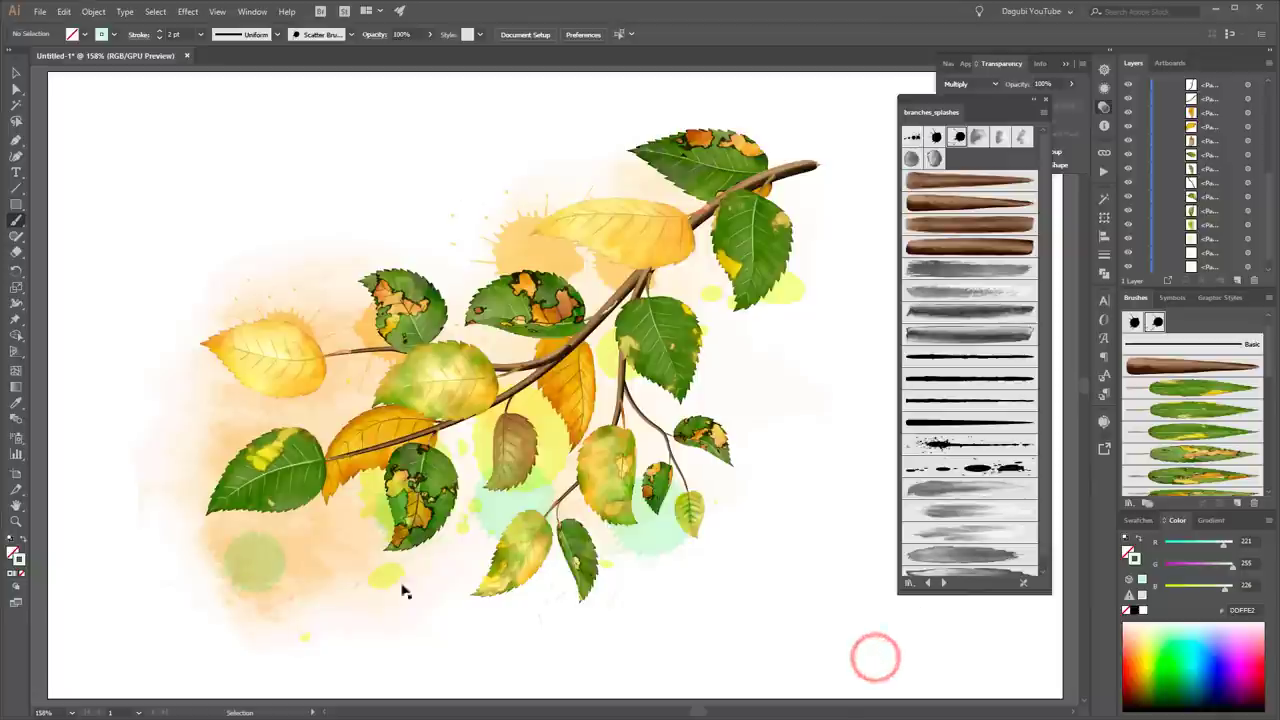
pyautogui.click(1248, 238)
# Shift two orange washes to light green via the R and G sliders, then close the splash library and Transparency panels.
pyautogui.moveTo(1218, 548)
pyautogui.mouseDown()
pyautogui.moveTo(1204, 546)
pyautogui.moveTo(1230, 570)
pyautogui.mouseUp()
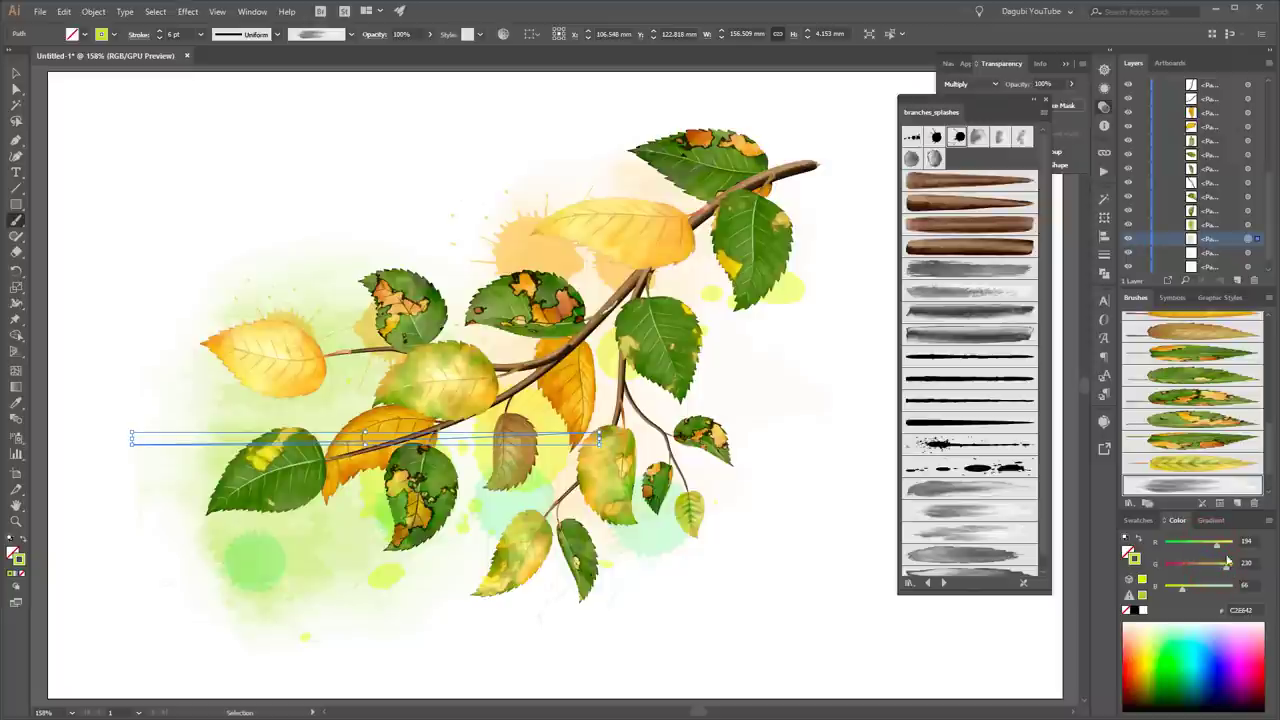
pyautogui.click(1249, 253)
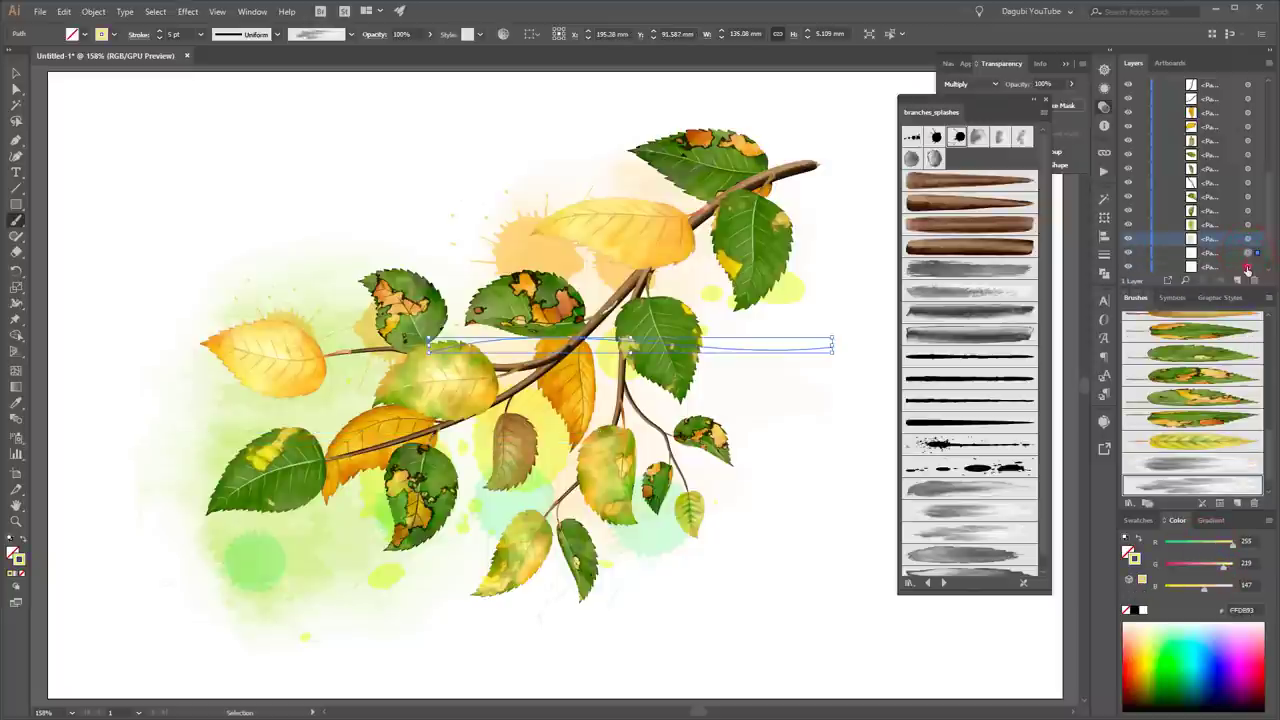
pyautogui.click(1248, 260)
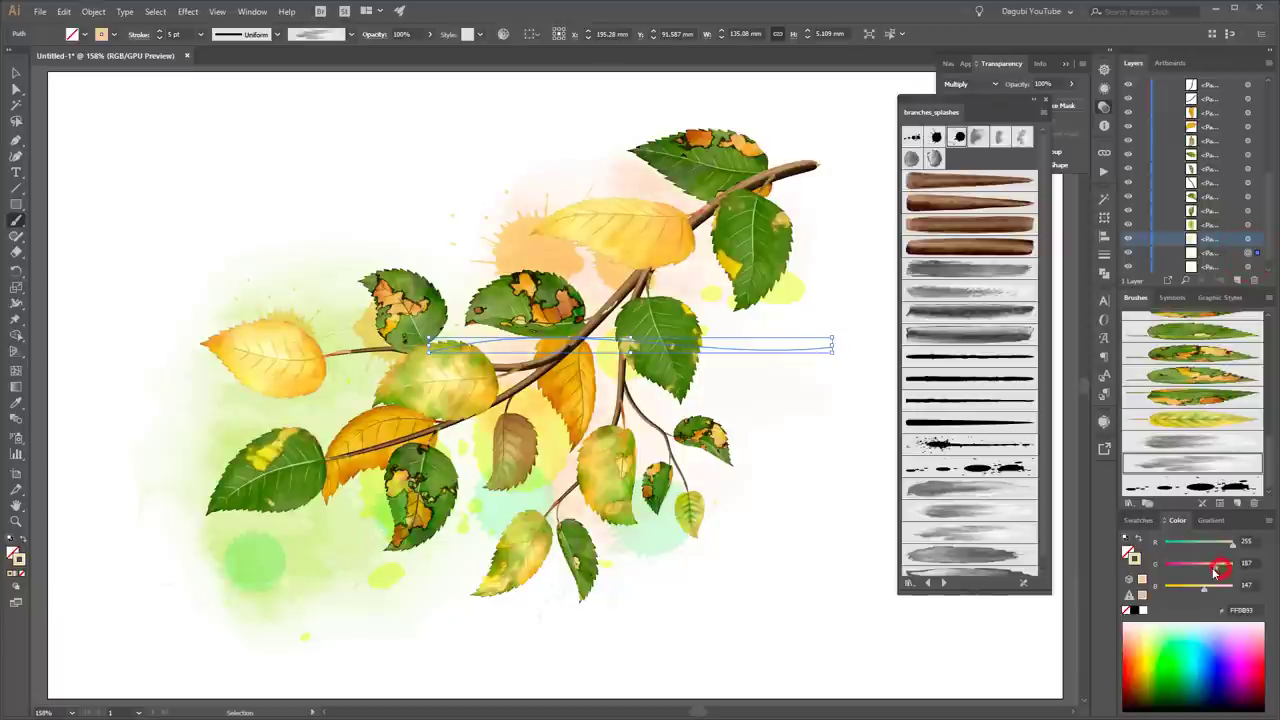
pyautogui.moveTo(1232, 542)
pyautogui.mouseDown()
pyautogui.moveTo(1216, 542)
pyautogui.moveTo(1232, 565)
pyautogui.moveTo(1217, 588)
pyautogui.mouseUp()
pyautogui.click(1034, 653)
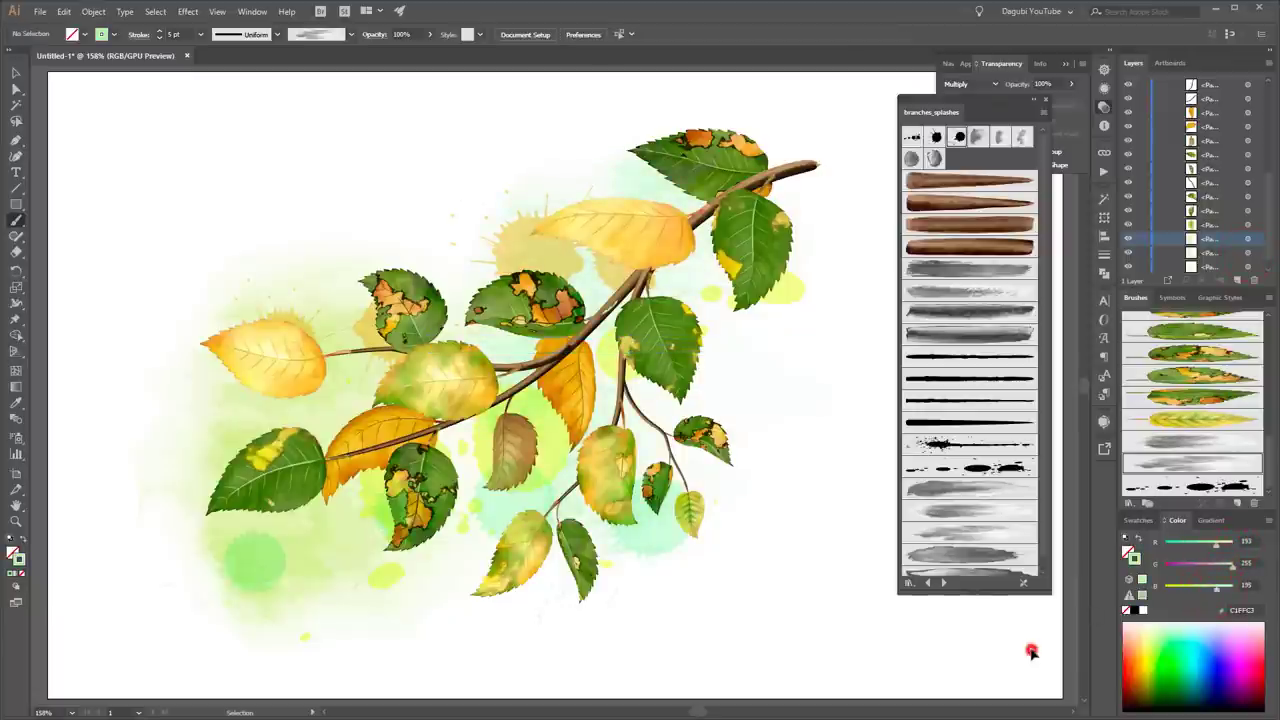
pyautogui.click(1043, 97)
pyautogui.click(1066, 67)
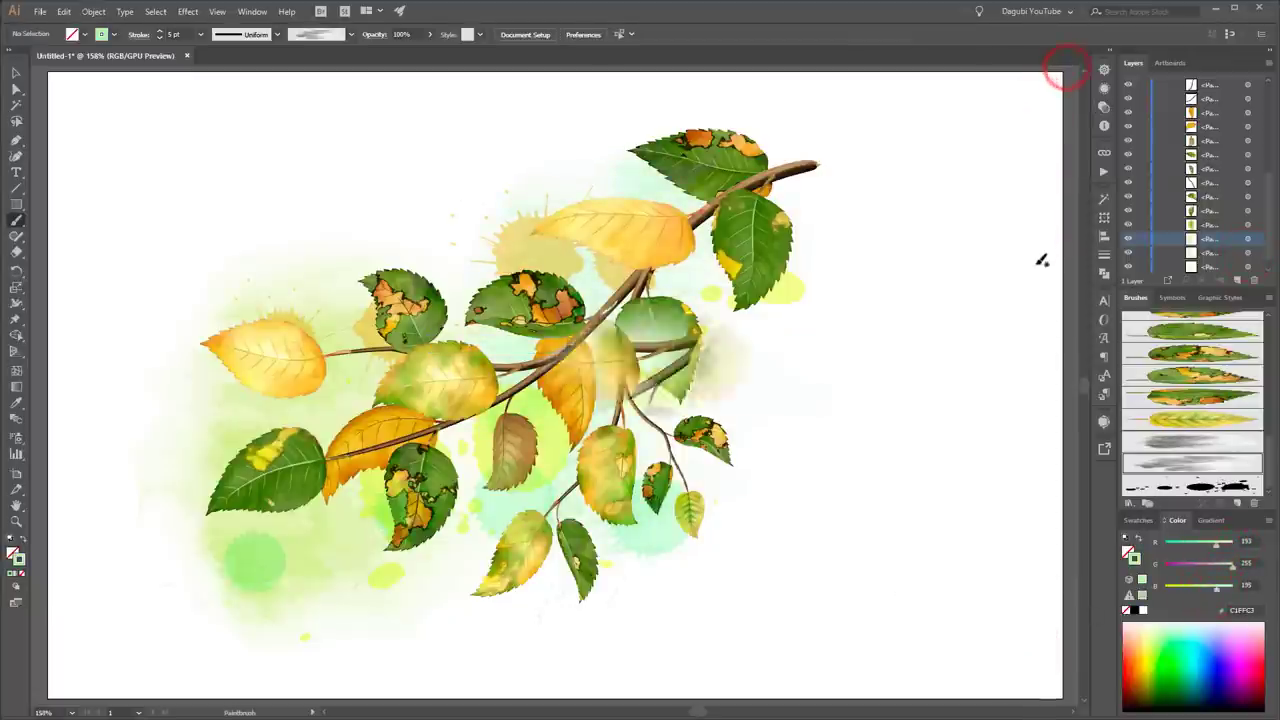